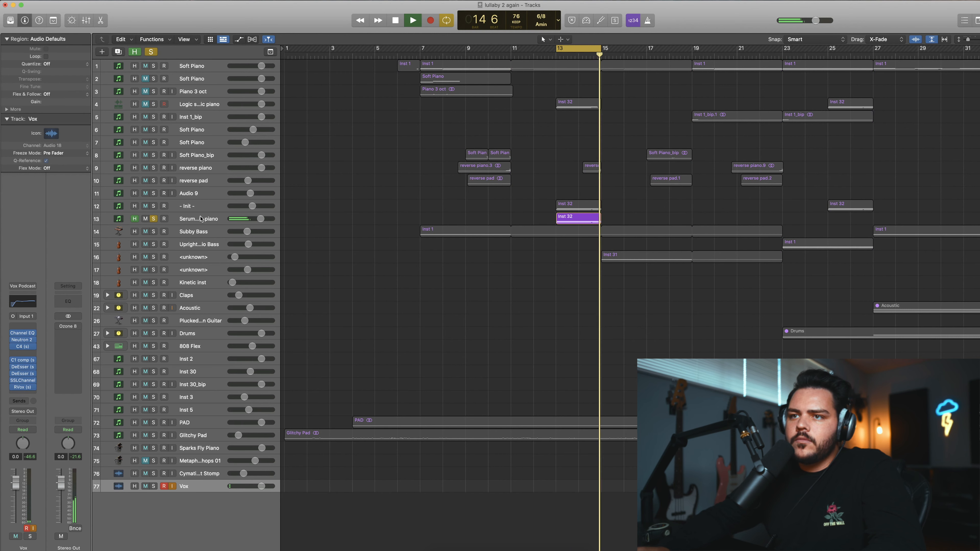
# View the Serum instrument settings on the Serum atmospheric piano track and close its window
pyautogui.click(203, 219)
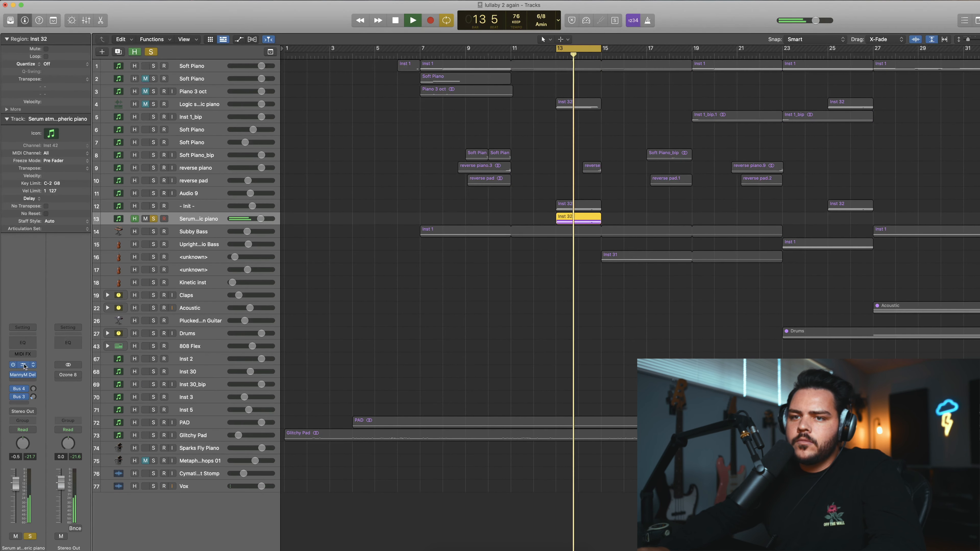
pyautogui.click(22, 364)
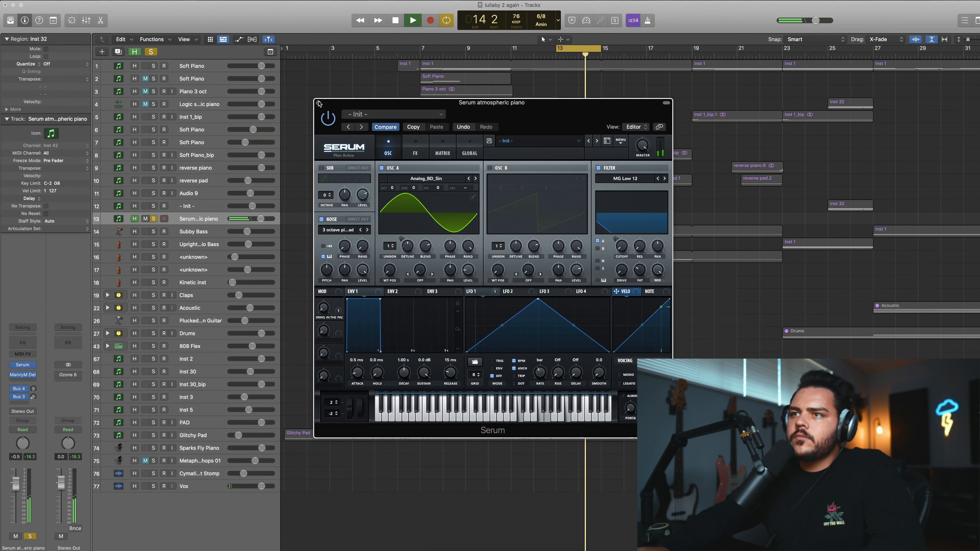
pyautogui.click(319, 102)
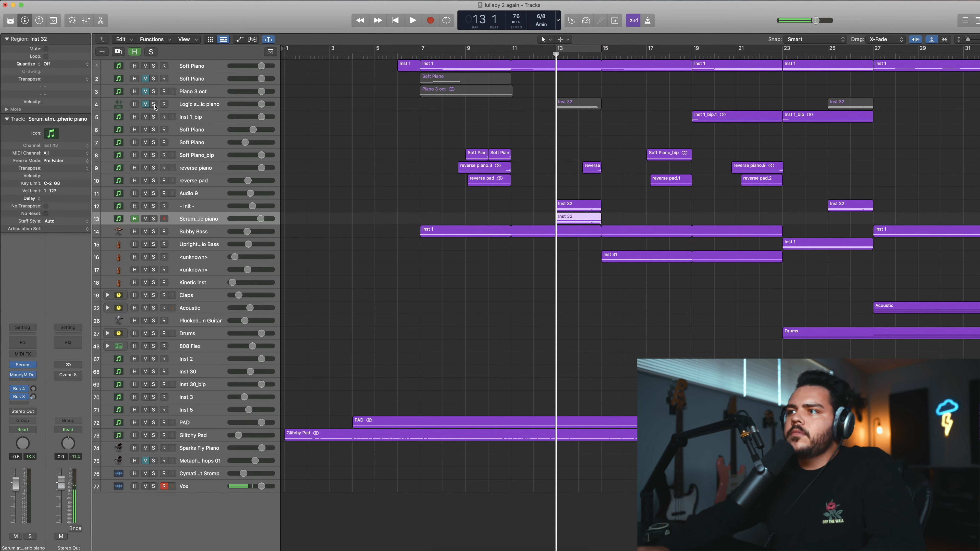
# Loop and play the Logic sample Atmospheric piano track's region at bar 13, and inspect its Quick Sampler instrument
pyautogui.press('super+u')
pyautogui.press('space')
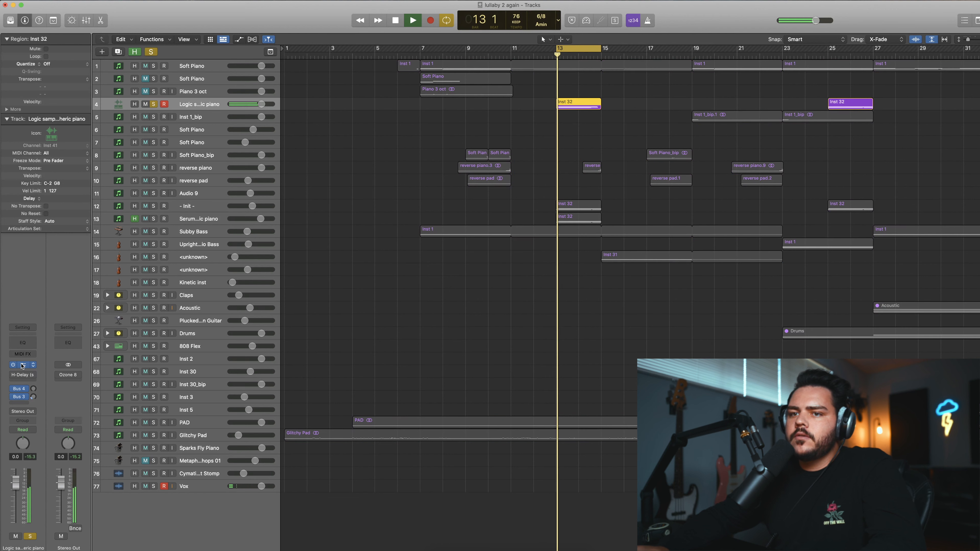
pyautogui.click(22, 364)
pyautogui.moveTo(639, 229); pyautogui.dragTo(603, 168)
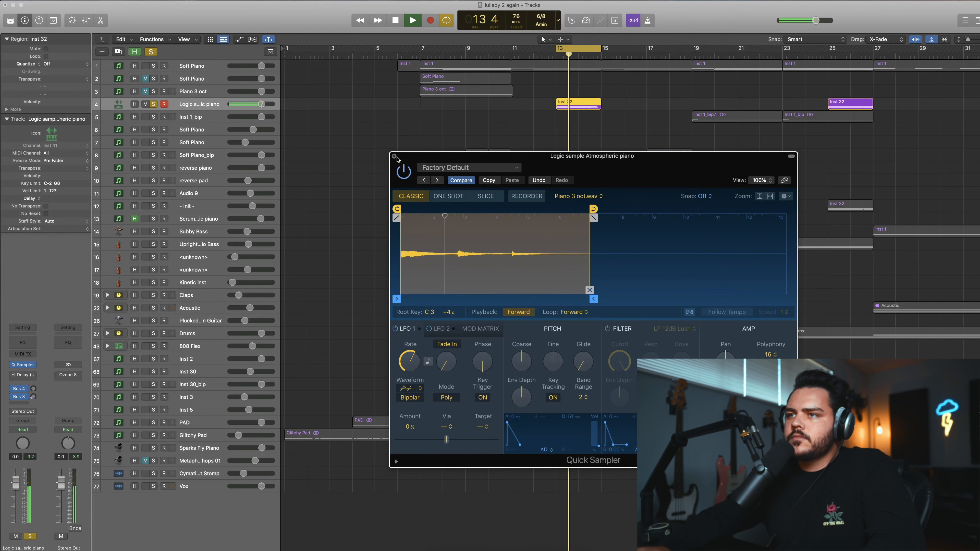
pyautogui.click(394, 155)
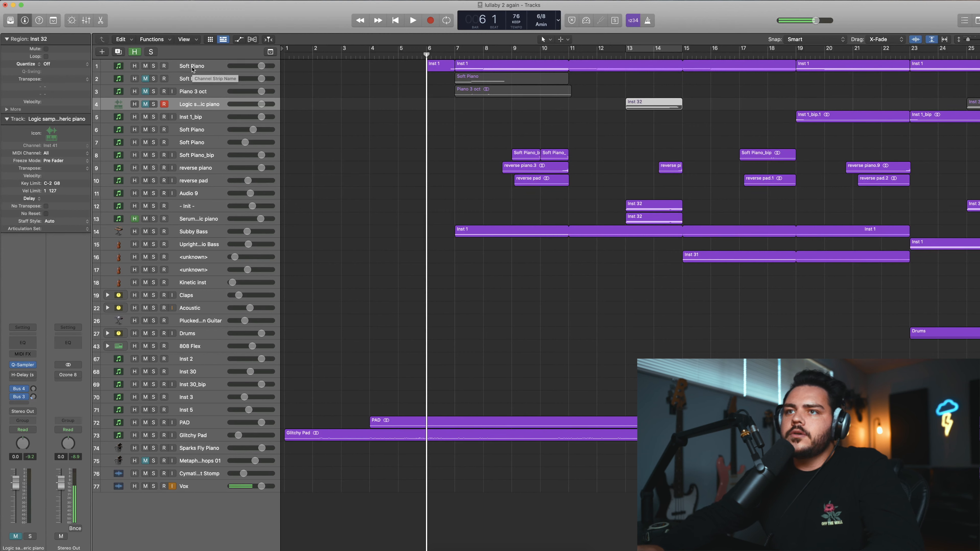
# Inspect the LABS instrument and its preset browser on the first Soft Piano track, and close it
pyautogui.click(201, 68)
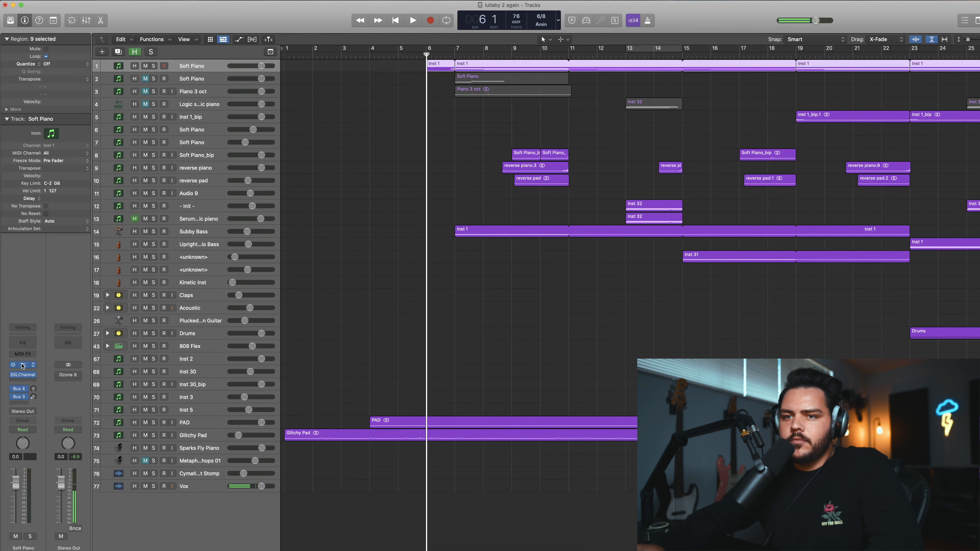
pyautogui.moveTo(524, 112); pyautogui.dragTo(515, 98)
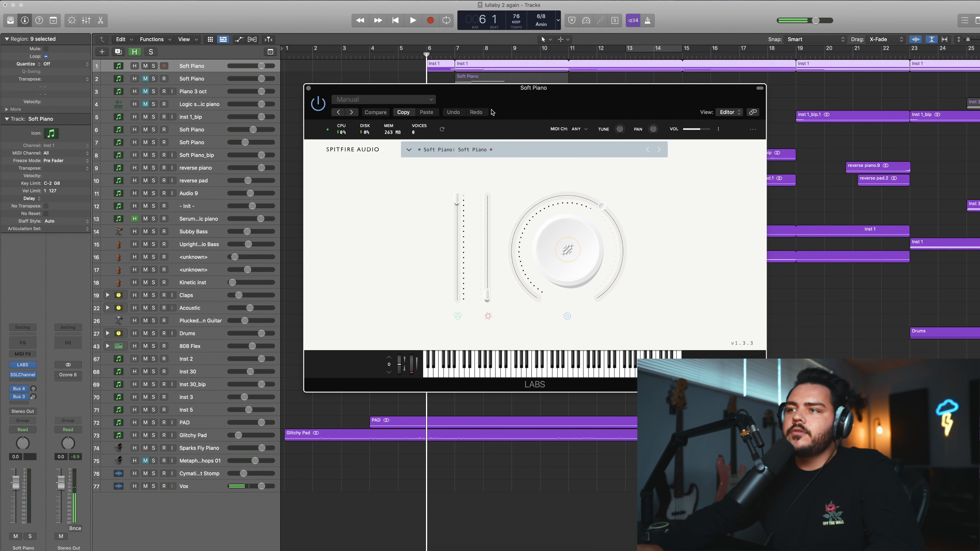
pyautogui.click(410, 151)
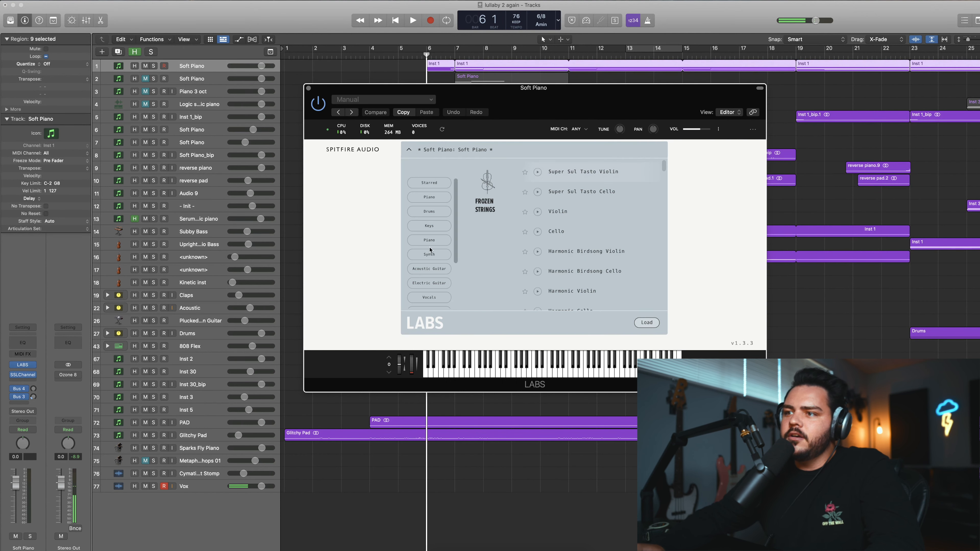
pyautogui.click(309, 89)
pyautogui.click(356, 84)
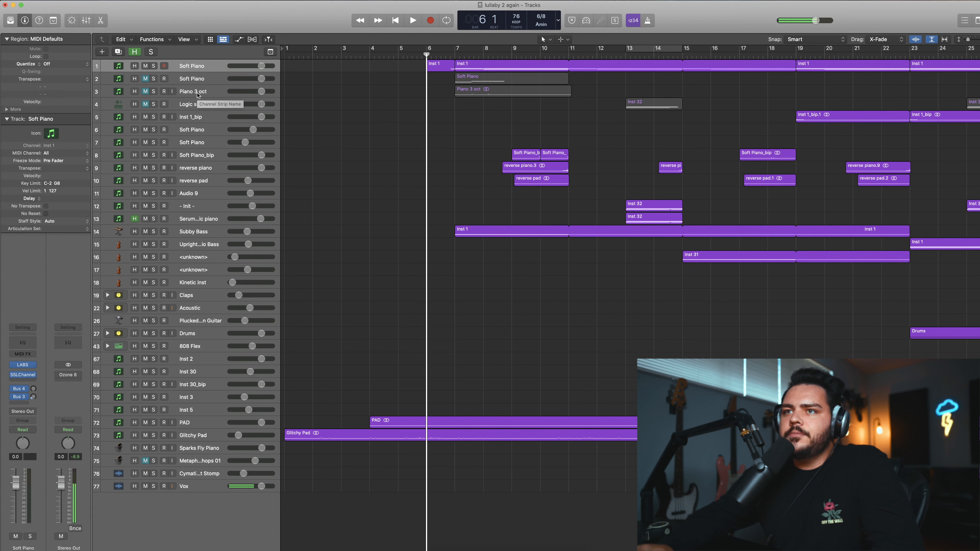
# Play the Piano 3 oct track soloed and examine its audio waveform up close
pyautogui.click(199, 92)
pyautogui.press('s')
pyautogui.press('space')
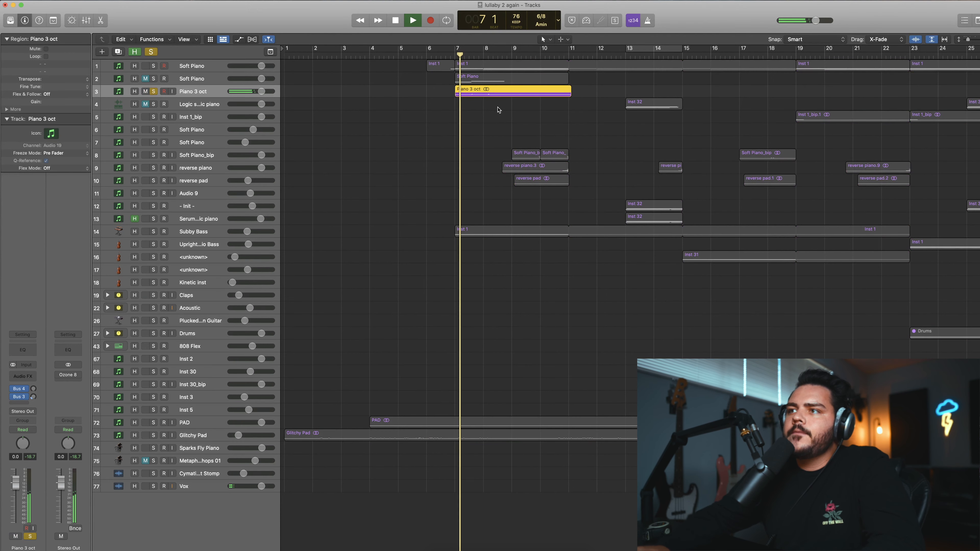
pyautogui.moveTo(967, 39); pyautogui.dragTo(979, 39)
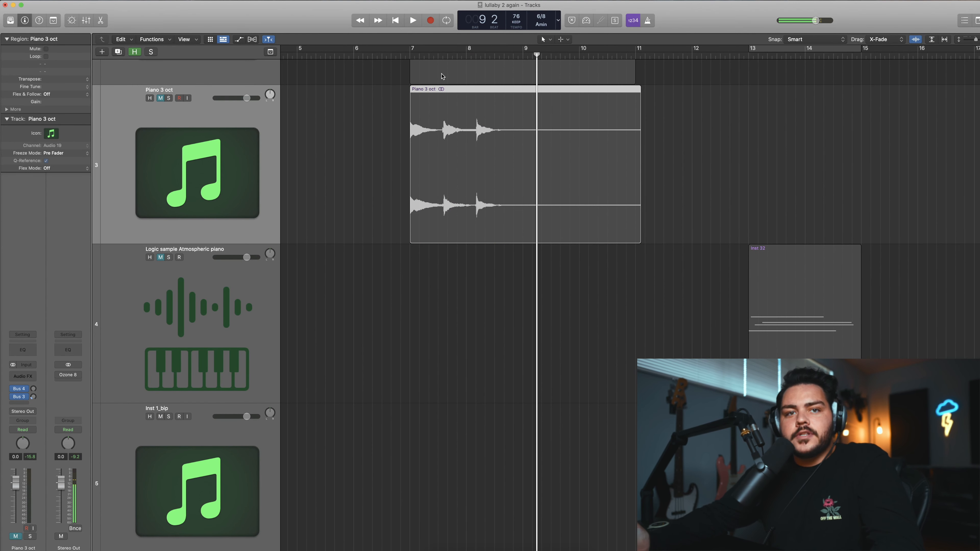
pyautogui.press('z')
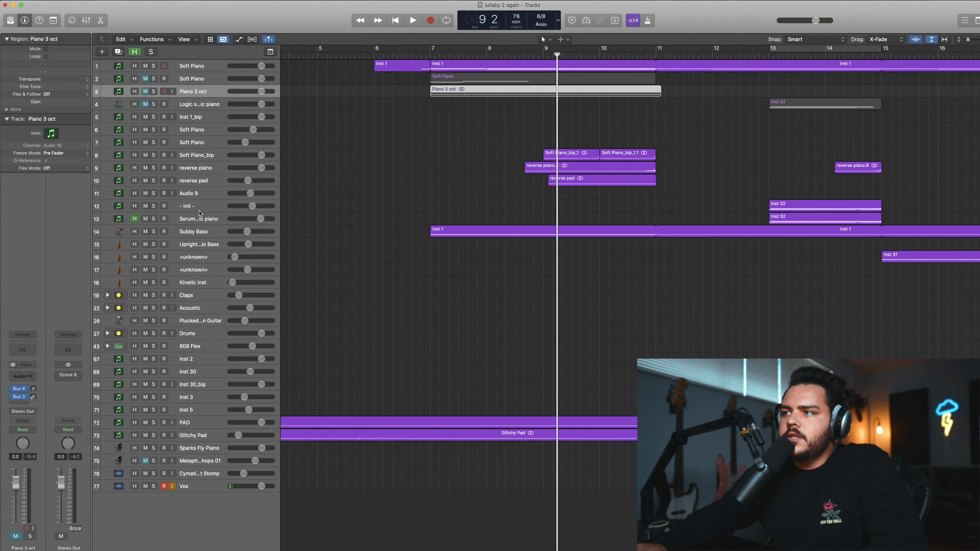
# Open Serum on the Serum atmospheric piano track and reset it to the default Init patch
pyautogui.click(206, 221)
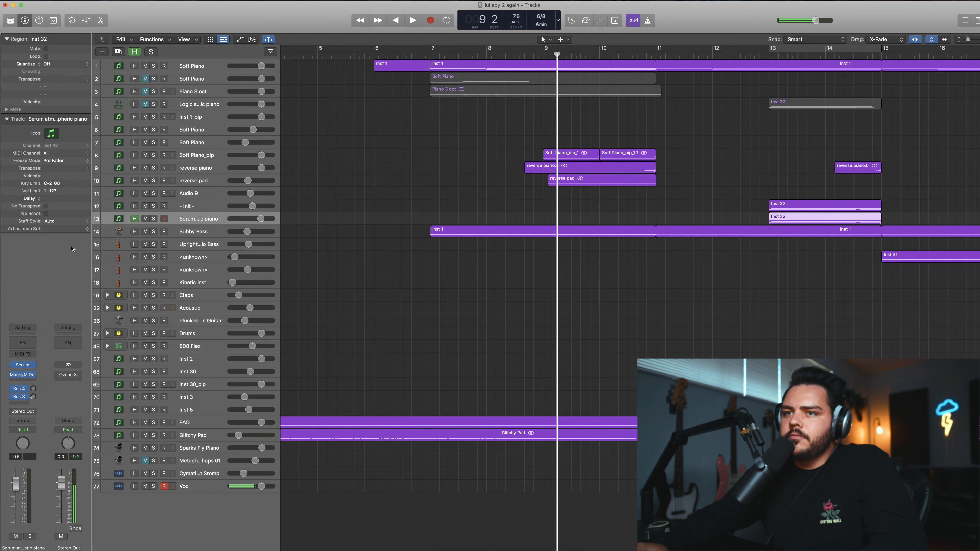
pyautogui.click(24, 367)
pyautogui.click(474, 73)
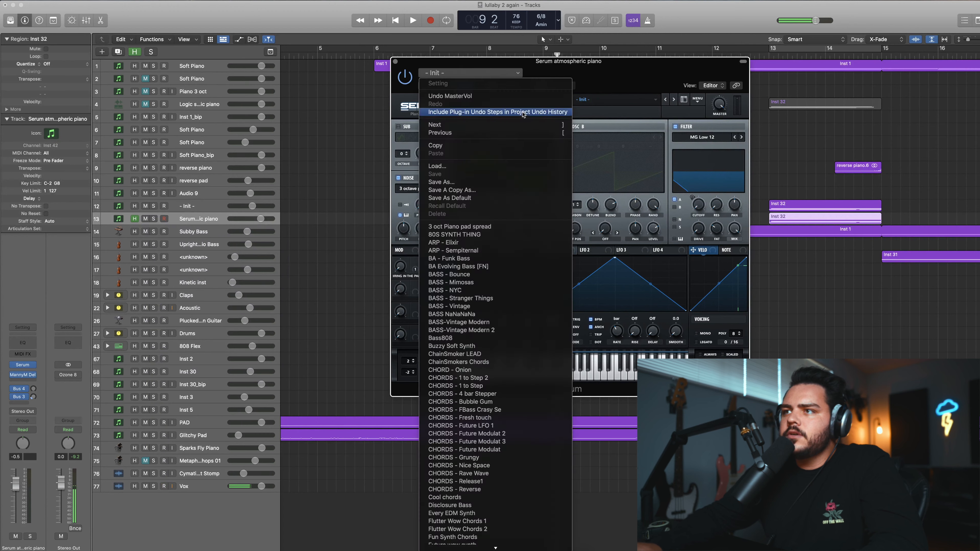
pyautogui.click(652, 93)
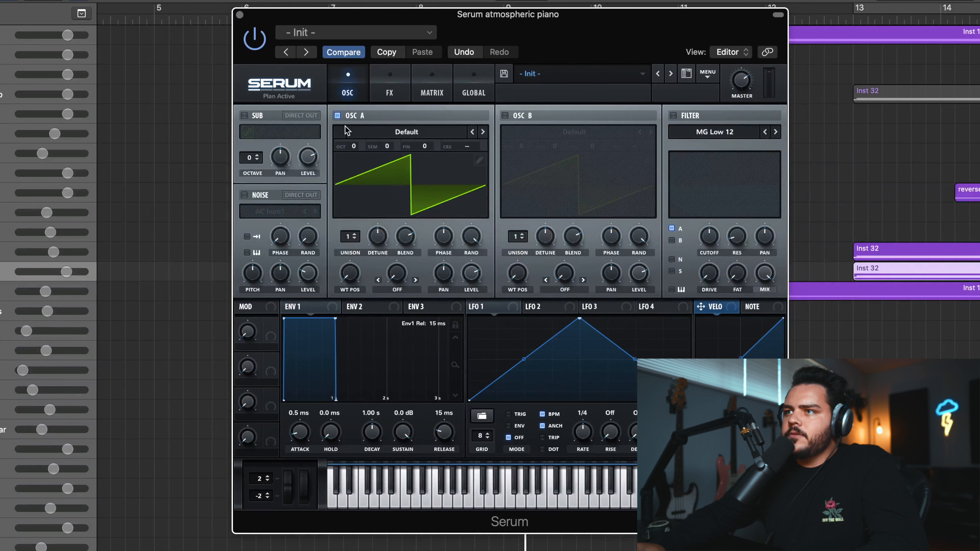
# Turn off oscillator A and enable the noise oscillator, checking where its User noise category is listed
pyautogui.click(336, 116)
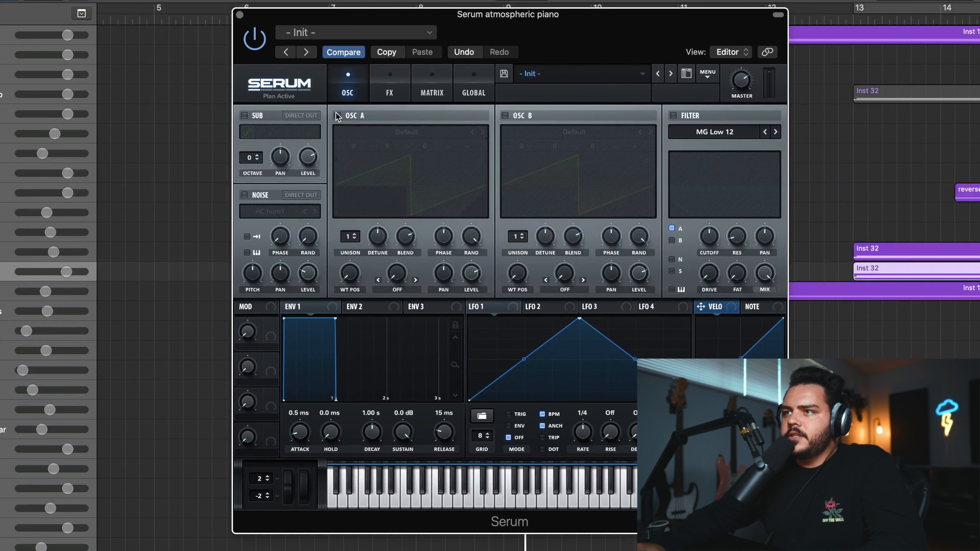
pyautogui.click(244, 195)
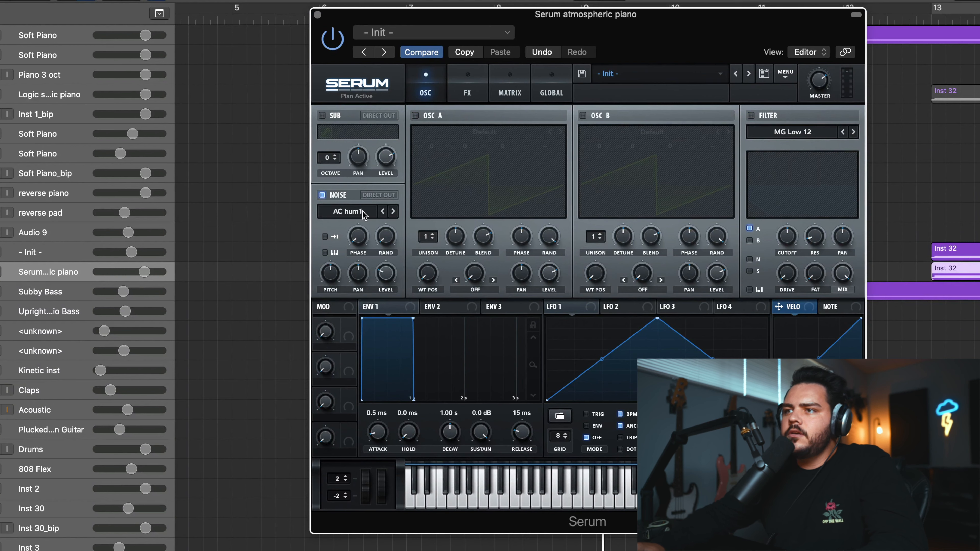
pyautogui.click(362, 212)
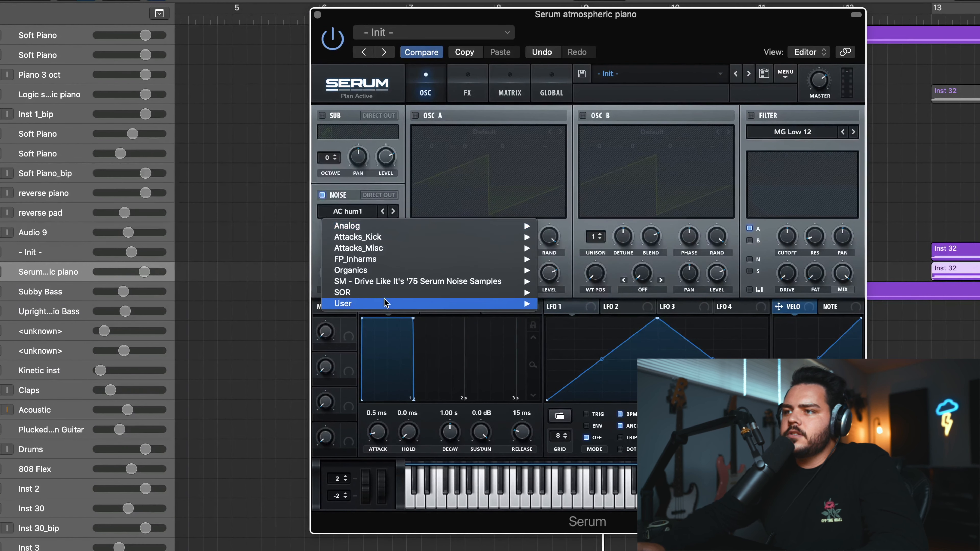
pyautogui.moveTo(374, 304)
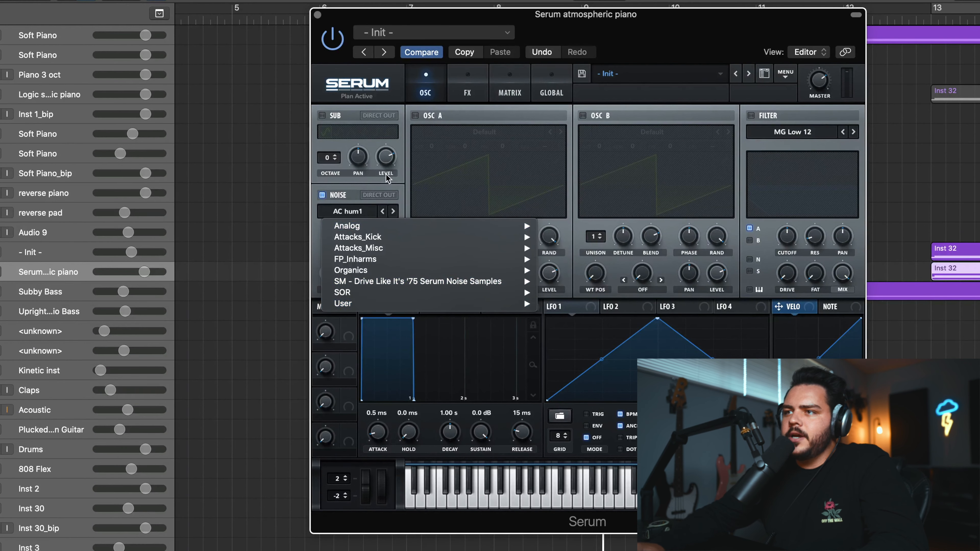
pyautogui.click(404, 175)
# Show the Serum Presets folder in Finder, look inside its Noises folder, and return to the Serum window
pyautogui.click(790, 80)
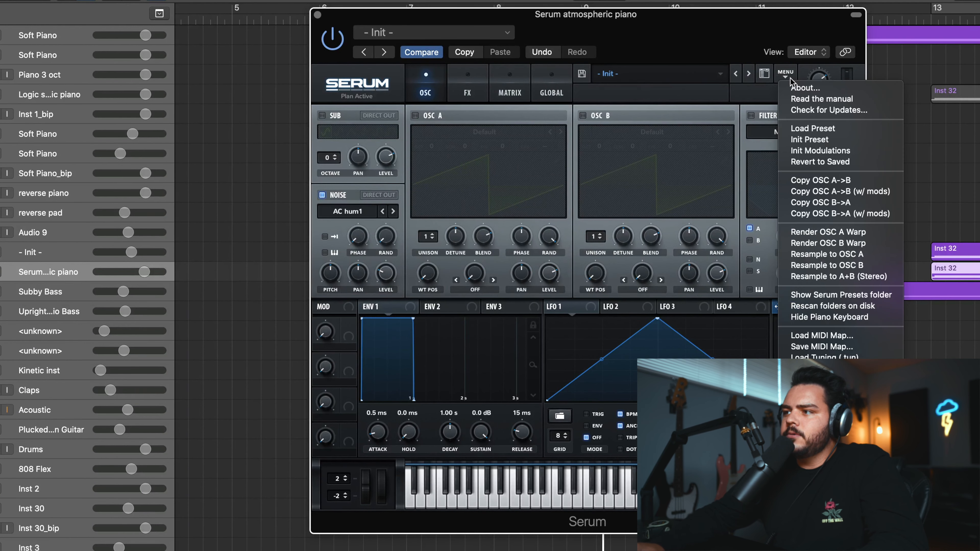
pyautogui.click(856, 300)
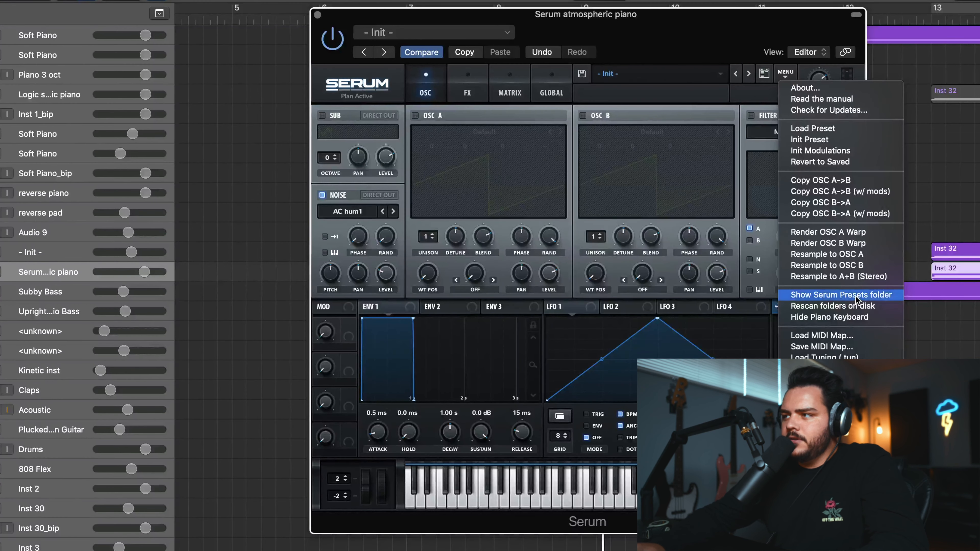
pyautogui.moveTo(784, 83); pyautogui.dragTo(552, 91)
pyautogui.moveTo(807, 352); pyautogui.dragTo(978, 476)
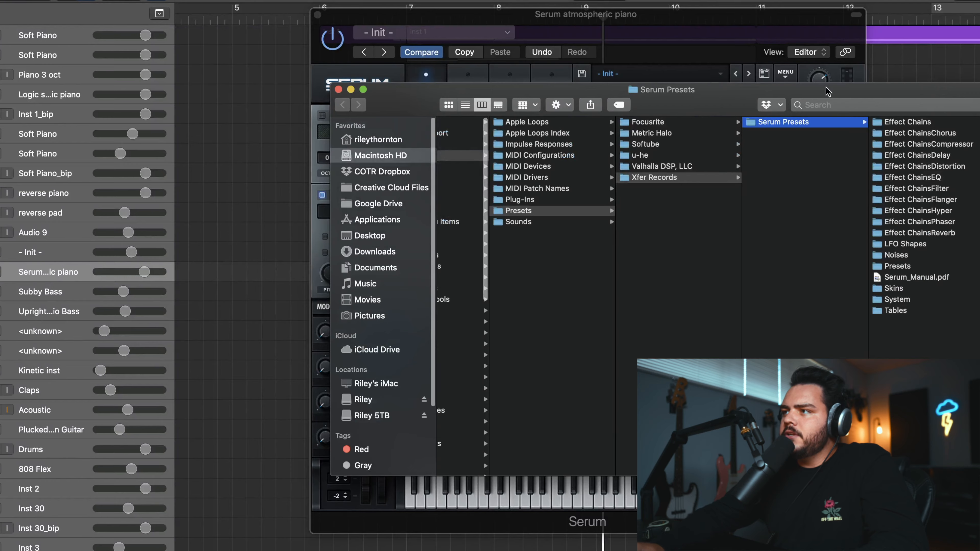
pyautogui.moveTo(827, 92); pyautogui.dragTo(477, 113)
pyautogui.click(555, 277)
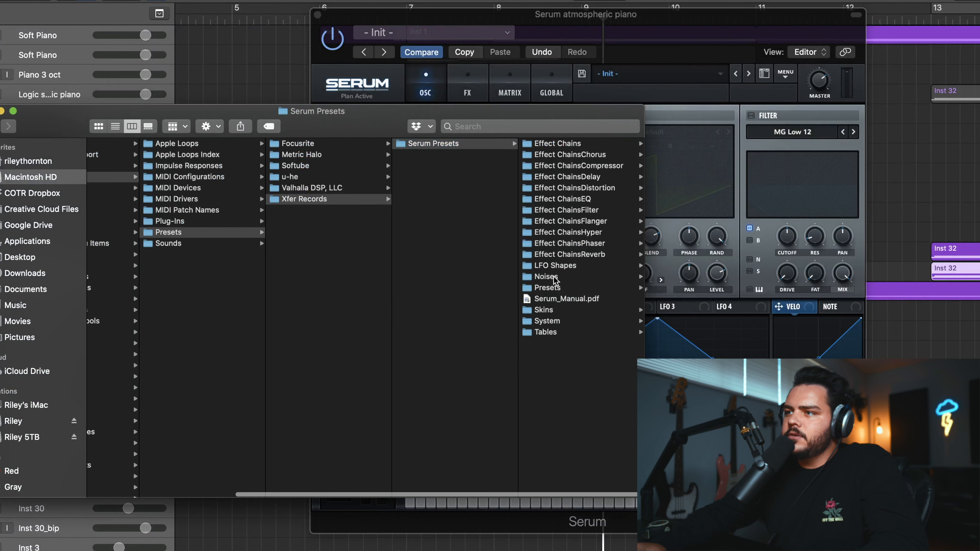
pyautogui.click(551, 223)
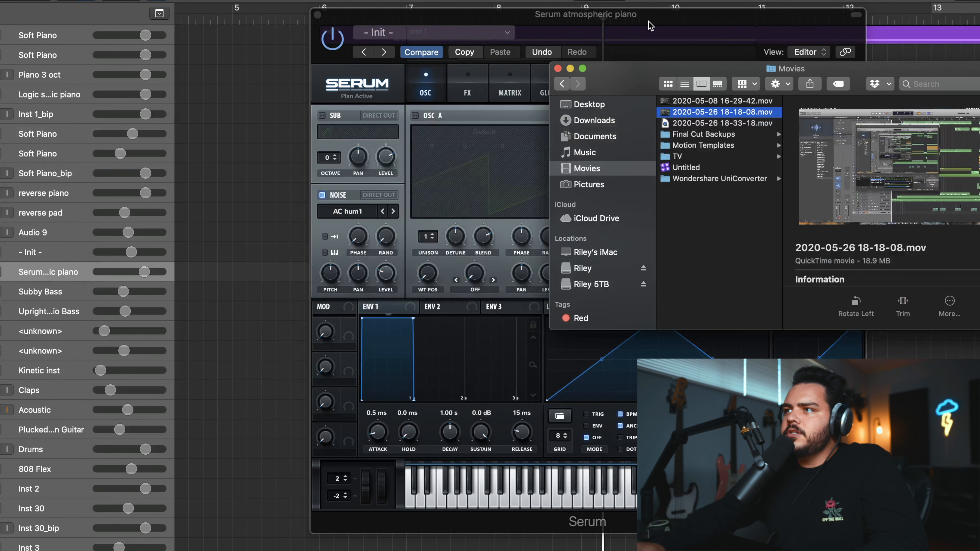
pyautogui.click(650, 27)
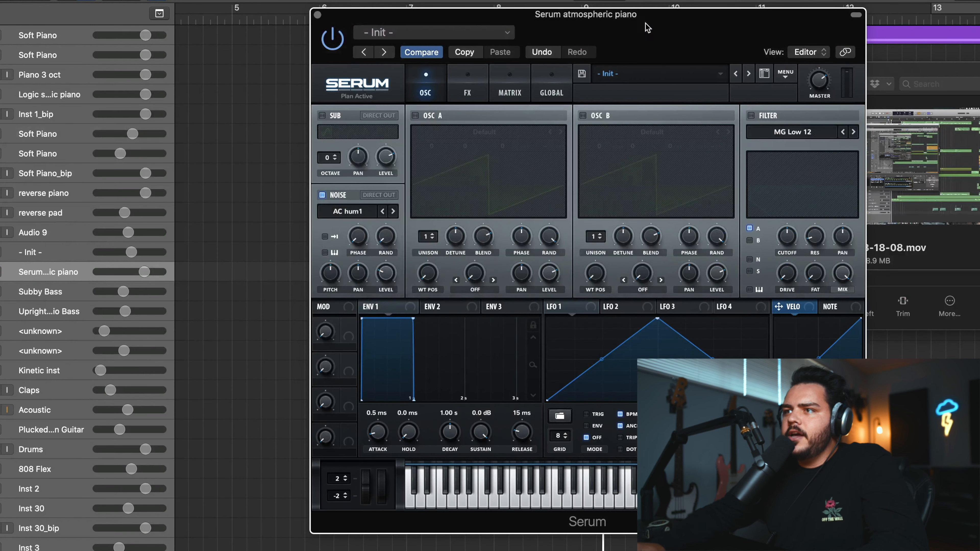
# Load the User noise sample "3 octave piano spread" into the noise oscillator and enable its keyboard pitch tracking
pyautogui.click(357, 215)
pyautogui.moveTo(372, 304)
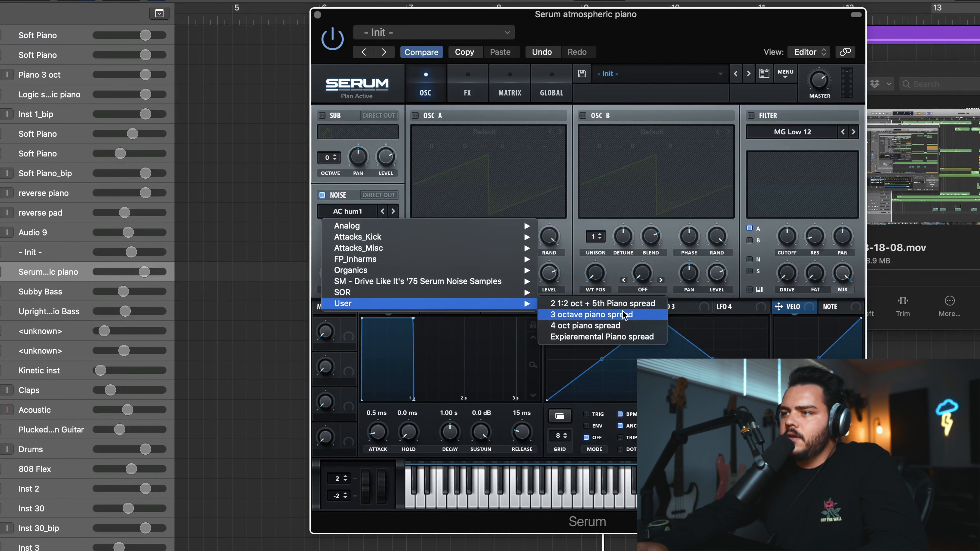
pyautogui.click(604, 320)
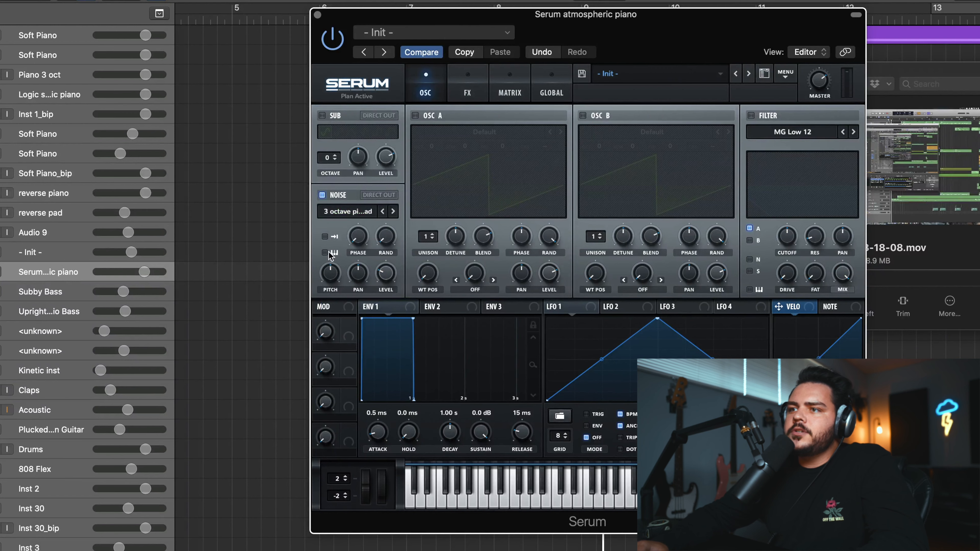
pyautogui.click(325, 252)
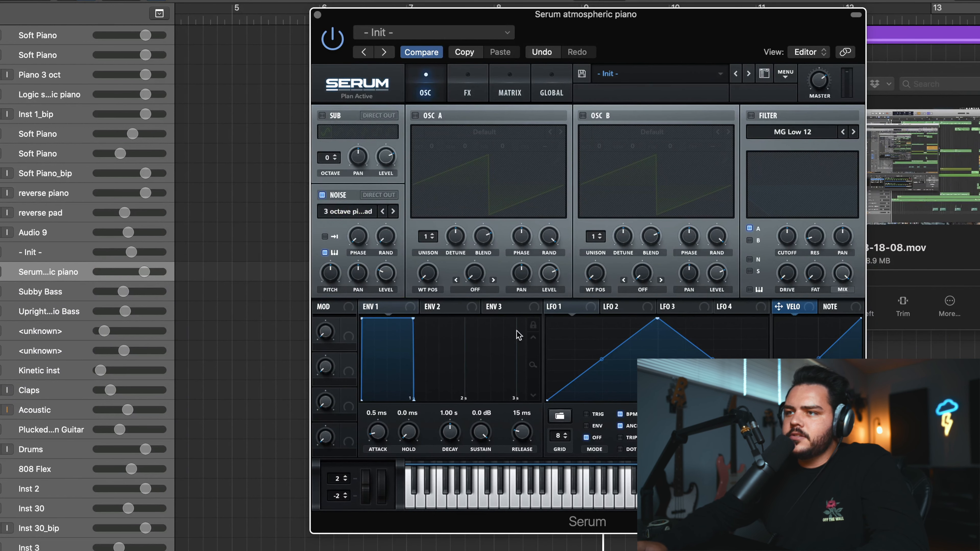
# Raise the noise oscillator's level while auditioning notes on Serum's keyboard
pyautogui.click(555, 503)
pyautogui.moveTo(387, 276)
pyautogui.moveTo(387, 276); pyautogui.dragTo(366, 216)
pyautogui.moveTo(352, 126); pyautogui.dragTo(357, 164)
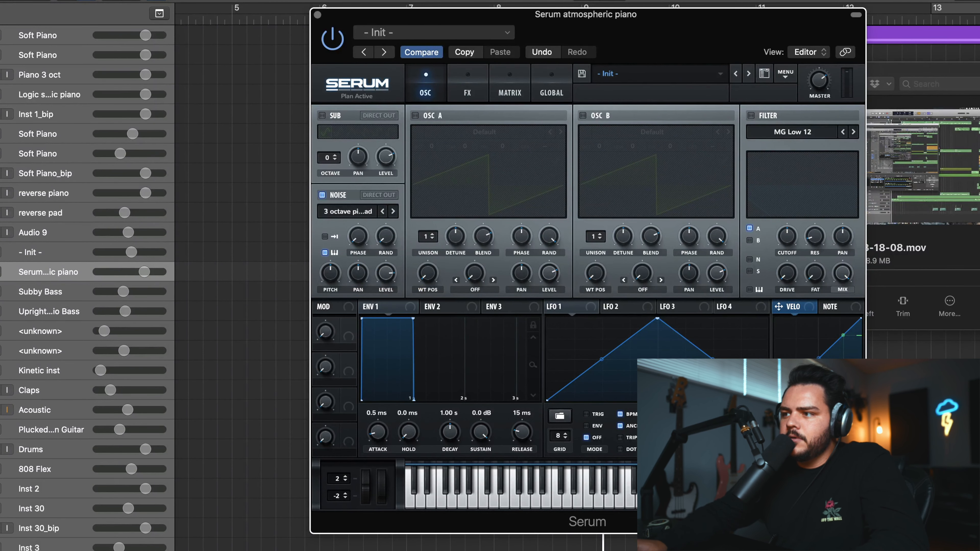
pyautogui.click(631, 502)
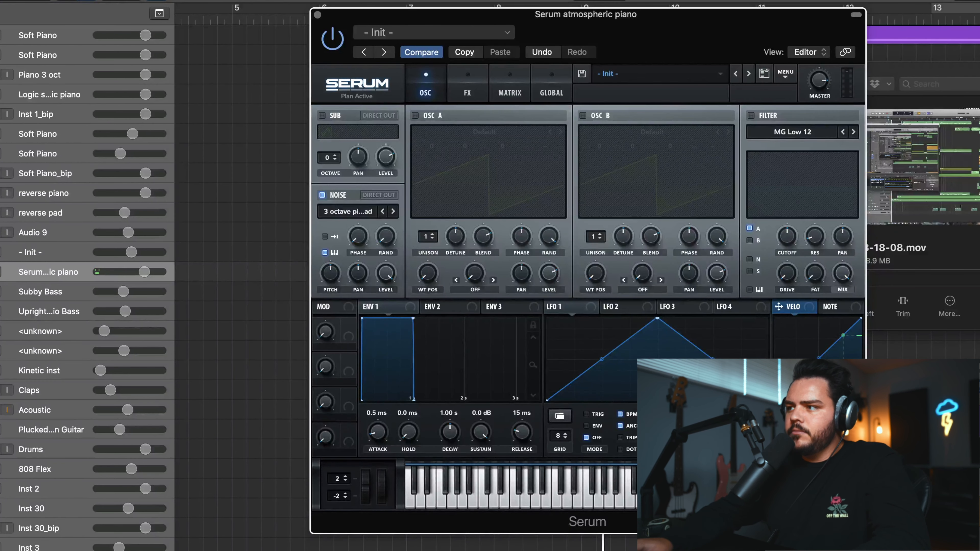
# Open Musical Typing beside the Serum controls, raise it one octave and play notes to hear the piano patch
pyautogui.press('super+k')
pyautogui.moveTo(635, 307); pyautogui.dragTo(625, 304)
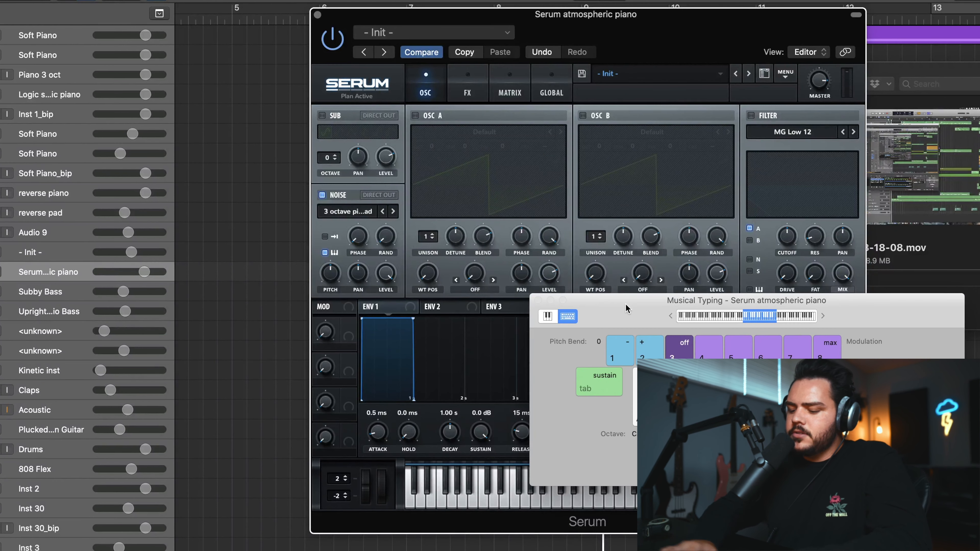
pyautogui.press('x')
pyautogui.press('a')
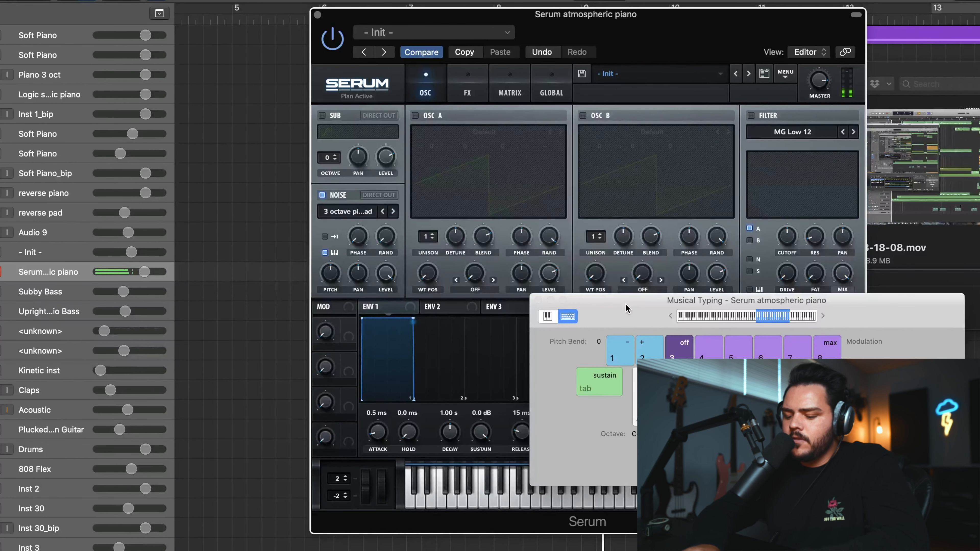
pyautogui.press('a')
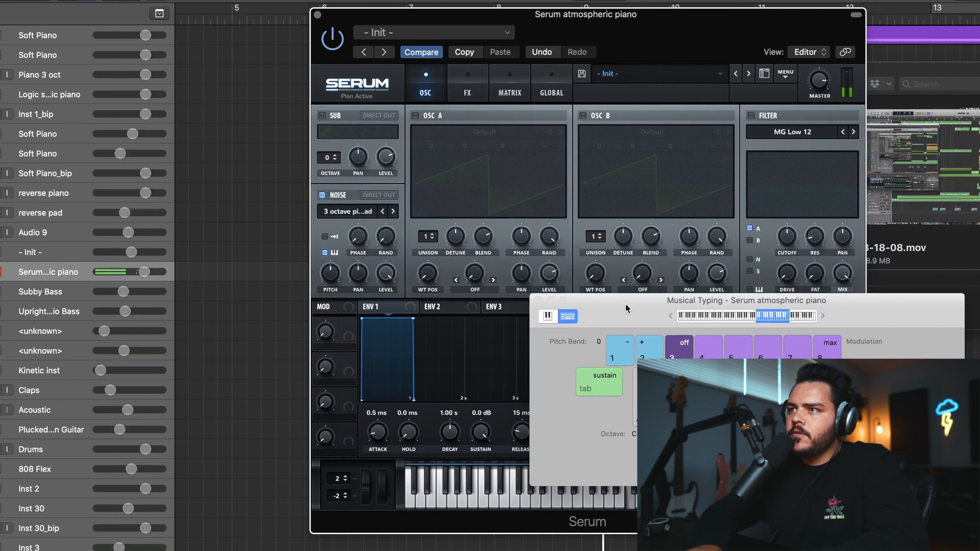
pyautogui.moveTo(624, 304); pyautogui.dragTo(663, 274)
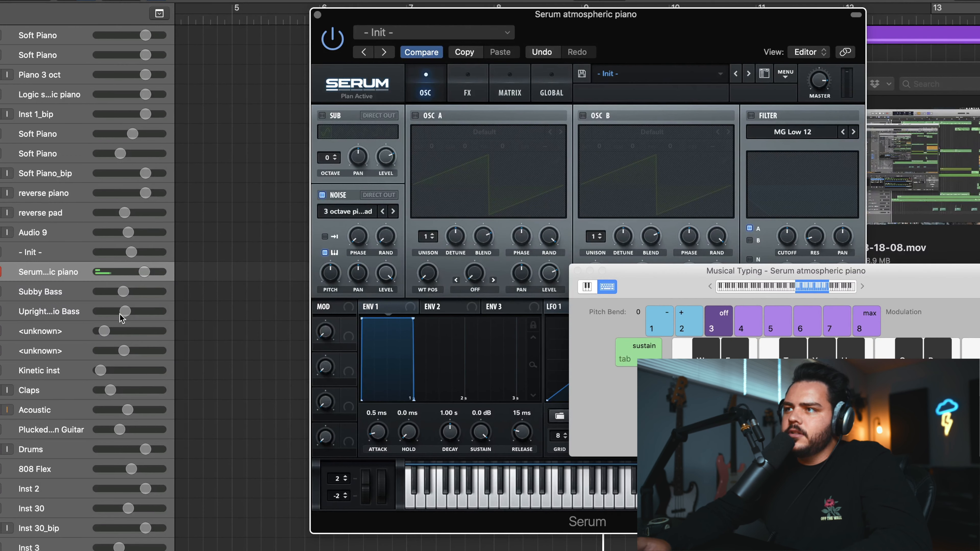
# Enable Serum's Delay and Reverb effects, reposition the Serum window, and switch the Delay effect off
pyautogui.click(466, 94)
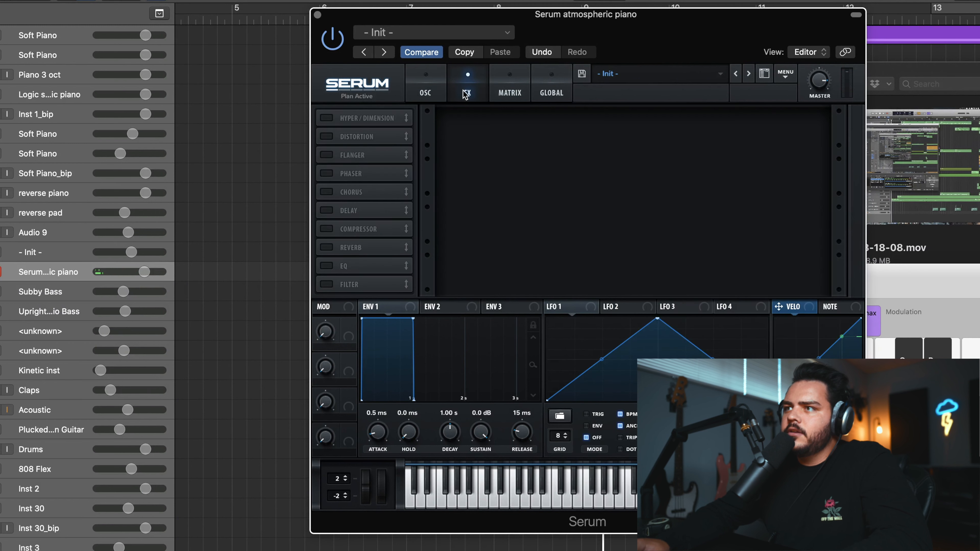
pyautogui.click(326, 210)
pyautogui.click(326, 247)
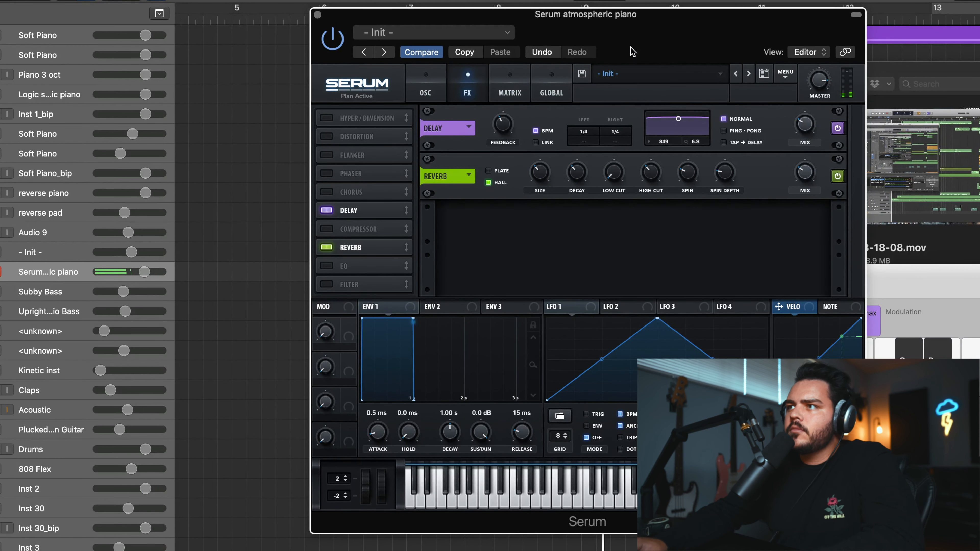
pyautogui.moveTo(633, 51); pyautogui.dragTo(548, 26)
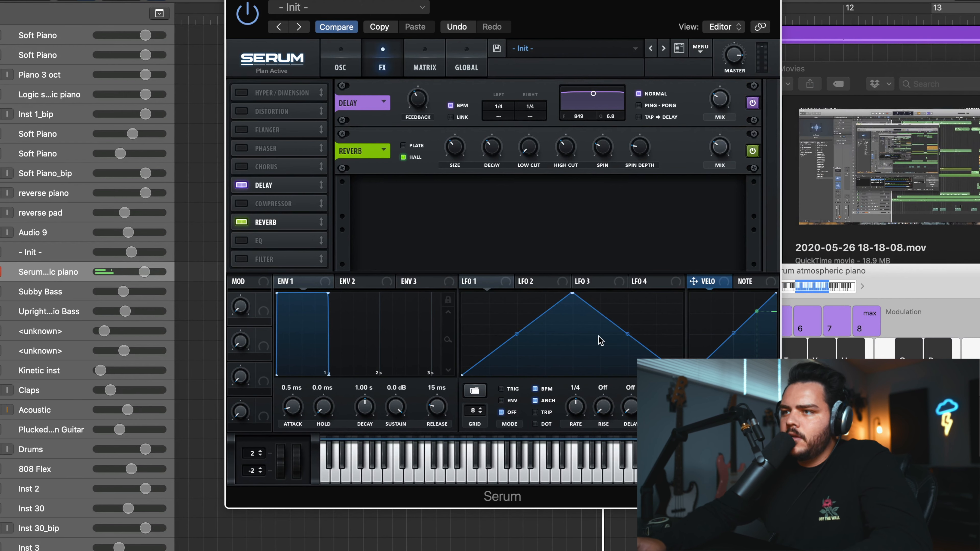
pyautogui.click(243, 186)
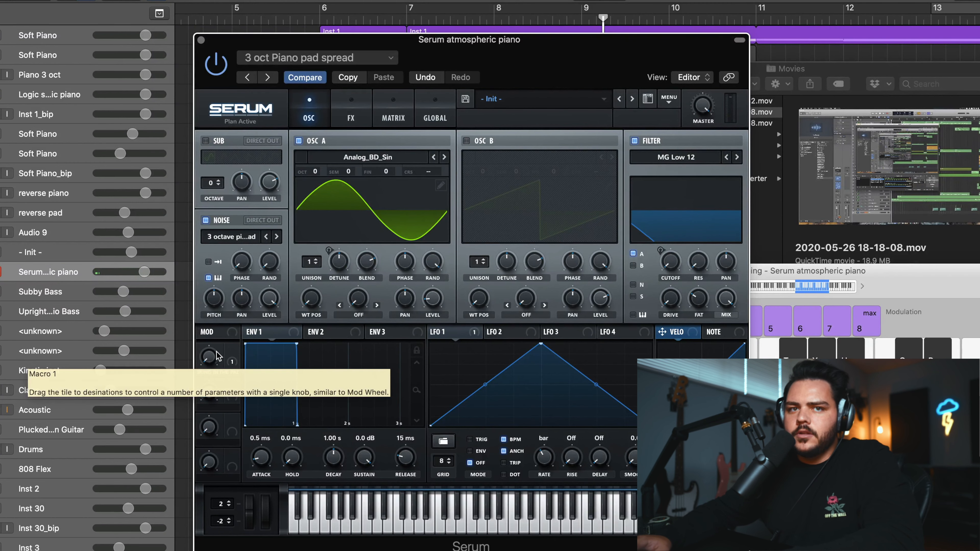
# Turn up Macro 1 in the "3 oct Piano pad spread" preset and play notes to hear the pad layer
pyautogui.moveTo(216, 355); pyautogui.dragTo(248, 211)
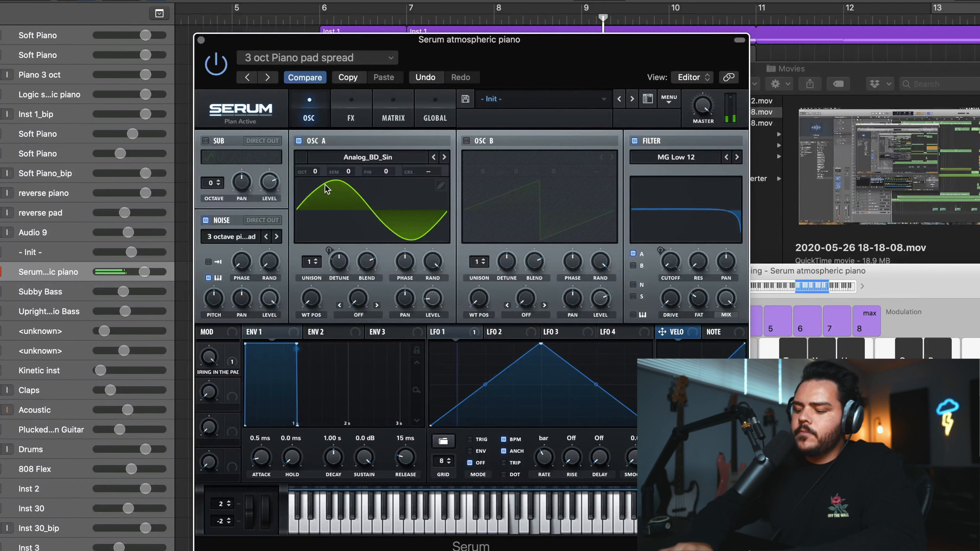
pyautogui.press('k')
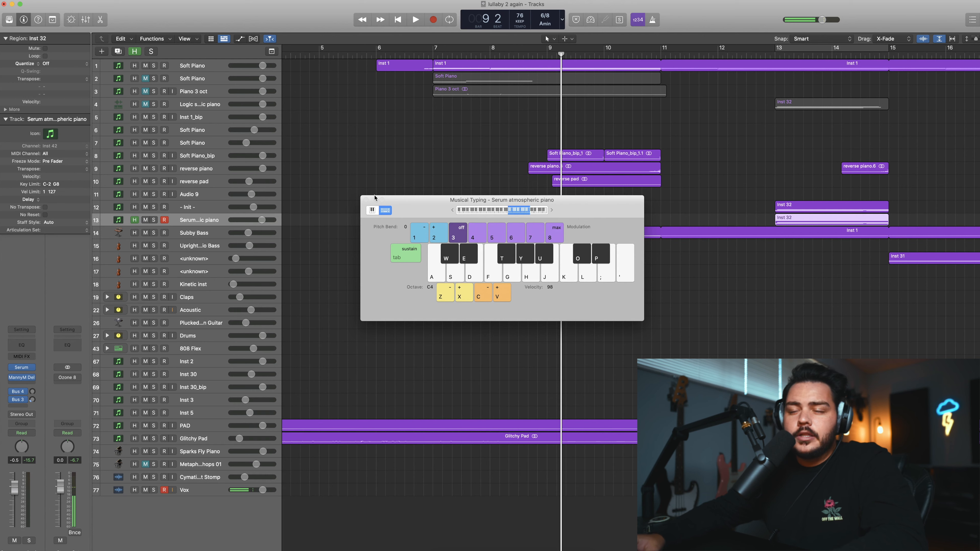
# Unmute the Logic sample Atmospheric piano track and load the Piano 3 oct region into its Quick Sampler
pyautogui.click(366, 200)
pyautogui.click(156, 105)
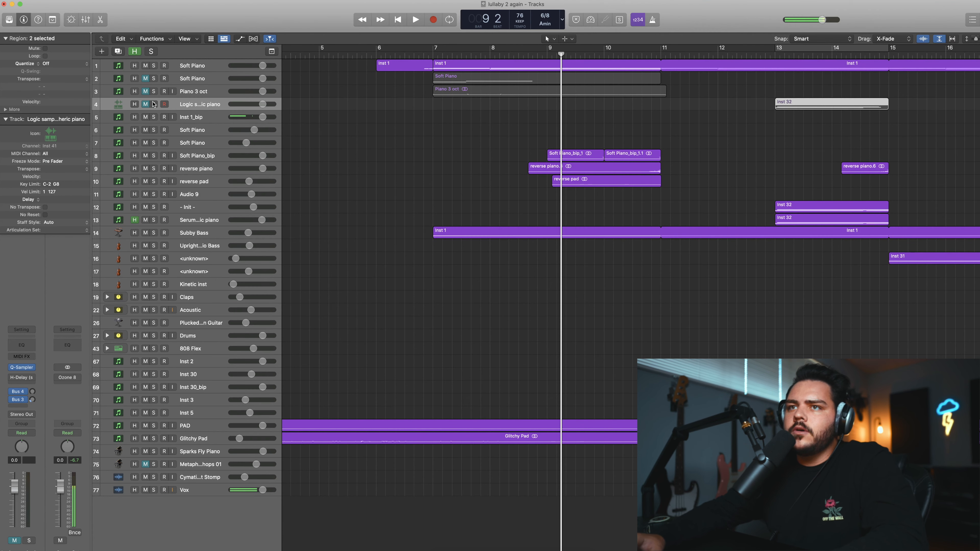
pyautogui.click(145, 104)
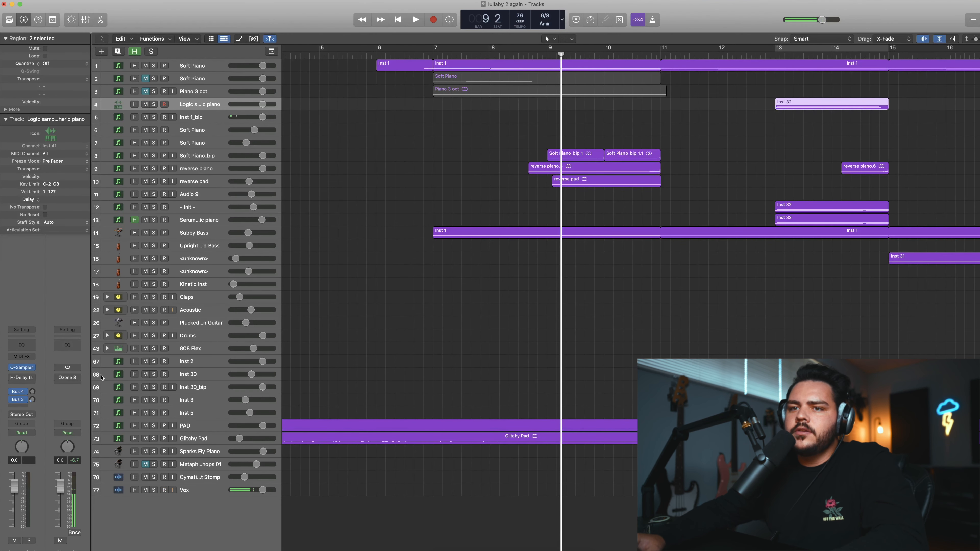
pyautogui.click(22, 367)
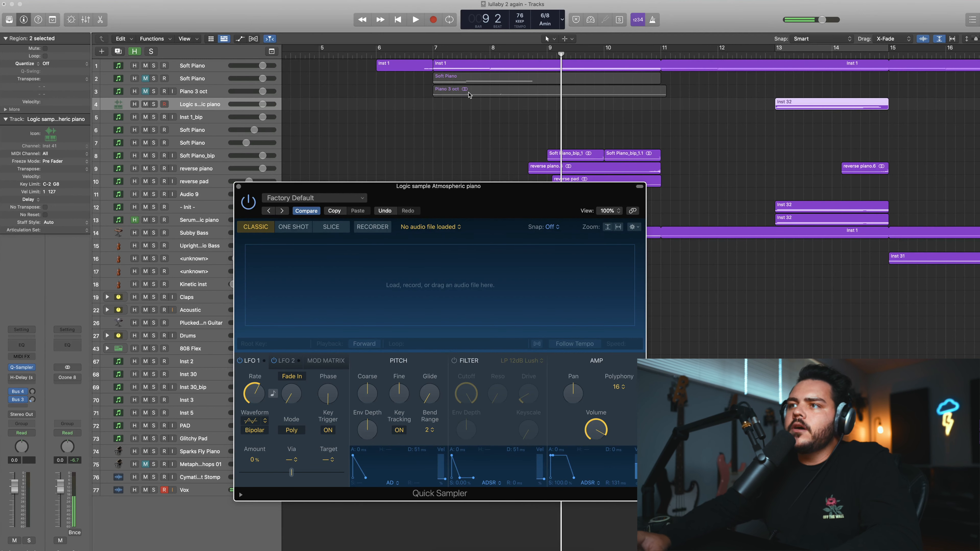
pyautogui.moveTo(472, 92); pyautogui.dragTo(398, 291)
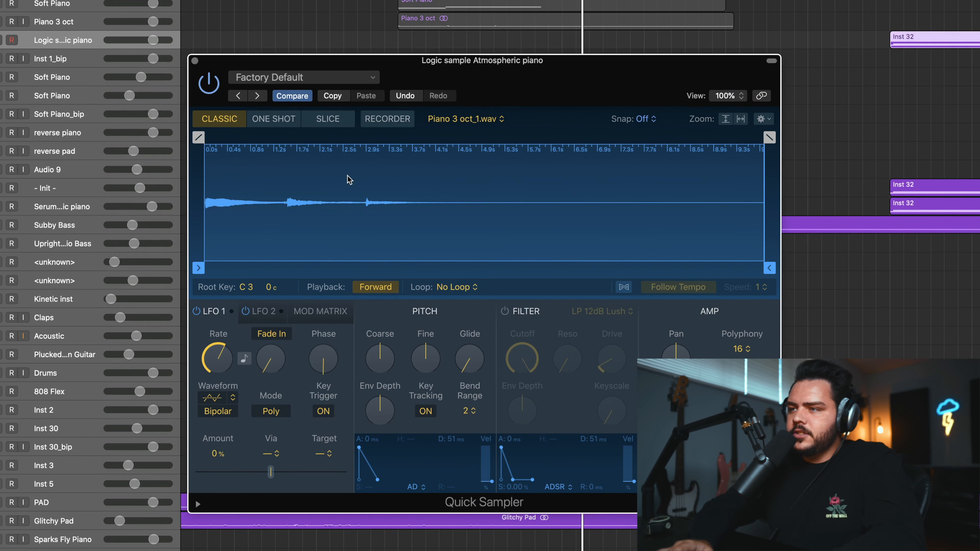
# Open Musical Typing beside Quick Sampler and play a note to hear the loaded piano sample
pyautogui.press('super+k')
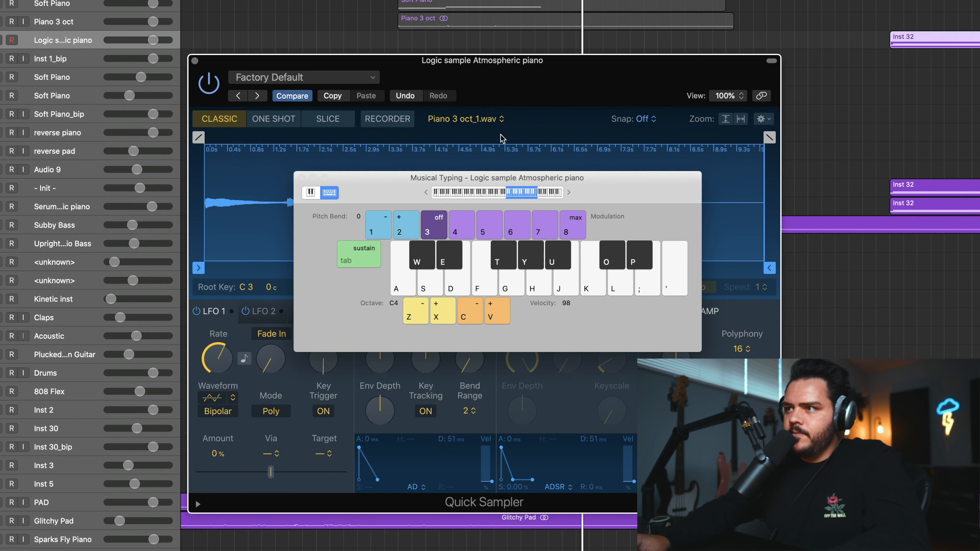
pyautogui.moveTo(588, 193); pyautogui.dragTo(851, 212)
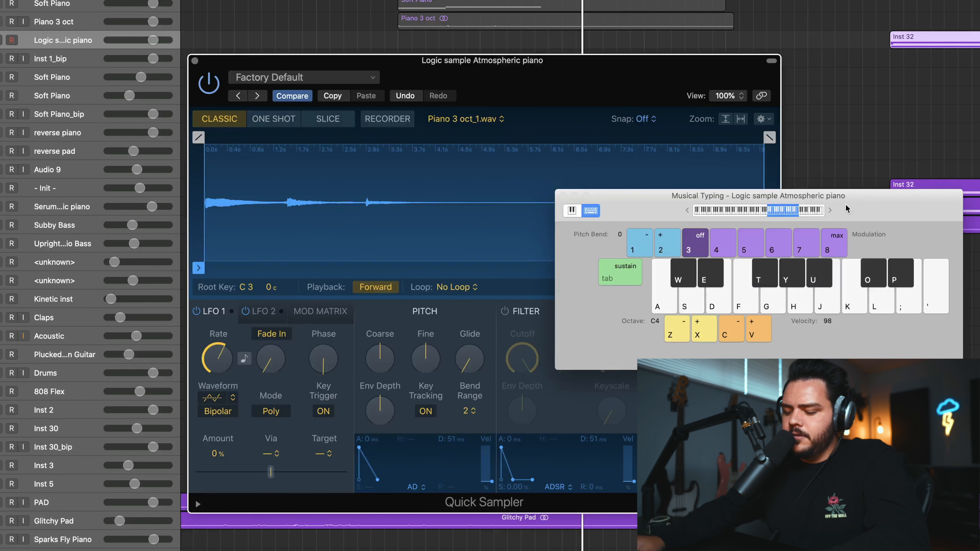
pyautogui.press('f')
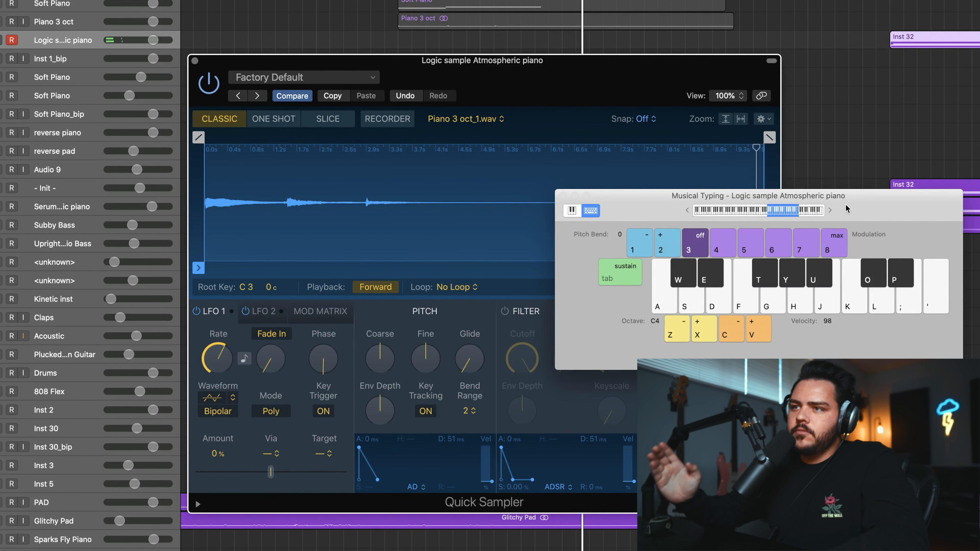
# Arrange the sampler and keyboard windows side by side, set the loop to Forward and shorten the loop and sample end to about 4.137 s
pyautogui.moveTo(619, 201); pyautogui.dragTo(722, 174)
pyautogui.moveTo(610, 61); pyautogui.dragTo(543, 35)
pyautogui.click(390, 262)
pyautogui.click(390, 277)
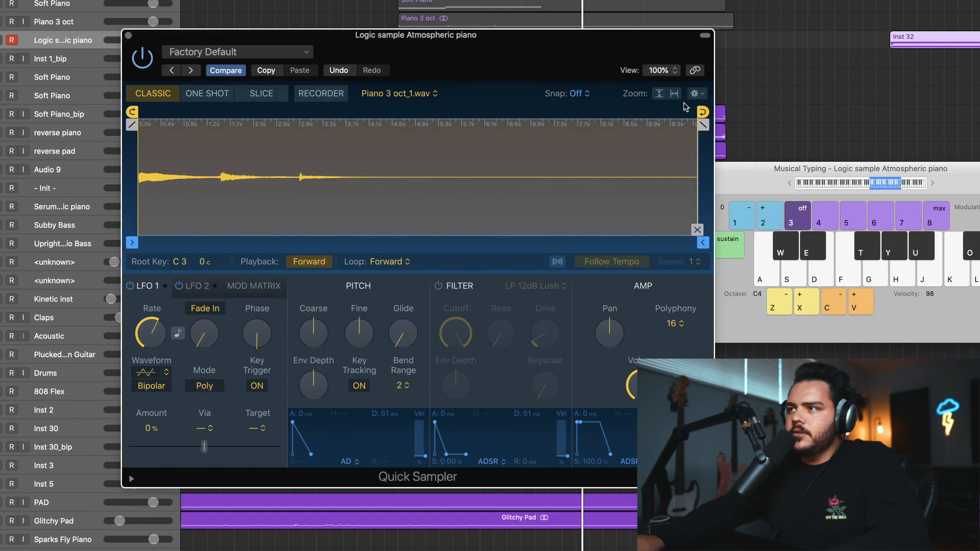
pyautogui.moveTo(697, 135); pyautogui.dragTo(378, 134)
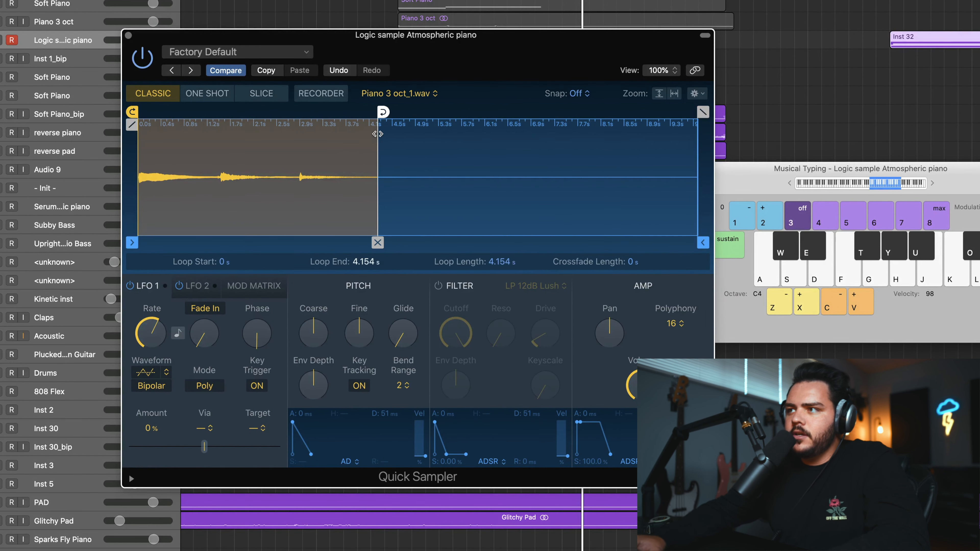
pyautogui.moveTo(702, 242); pyautogui.dragTo(377, 233)
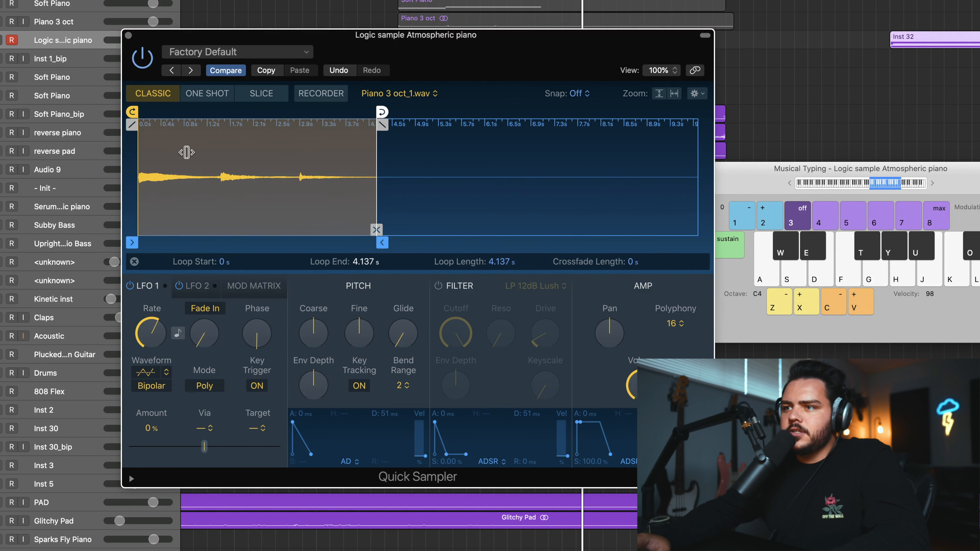
# Play notes and chords to hear the forward-looped piano sample, and lower Musical Typing to octave C3
pyautogui.press('f')
pyautogui.press('h')
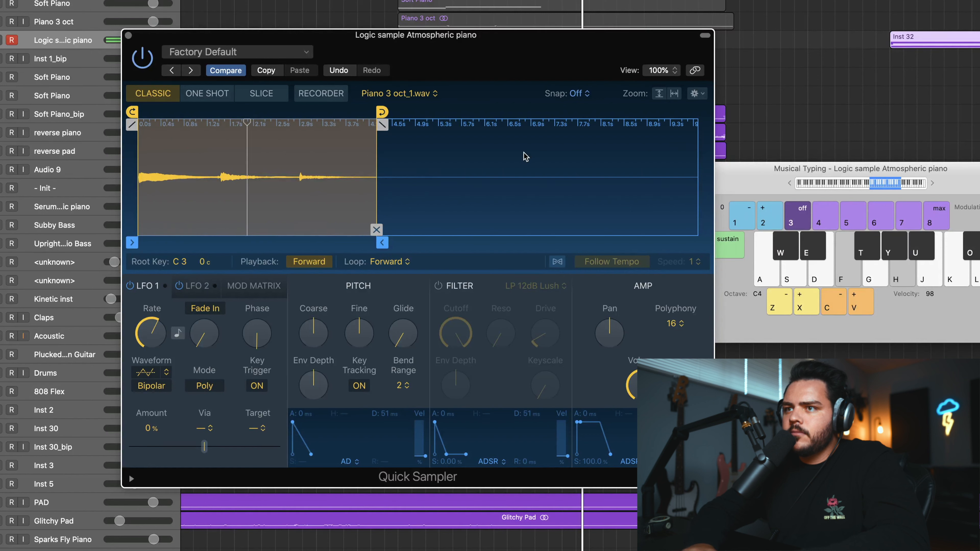
pyautogui.press('a')
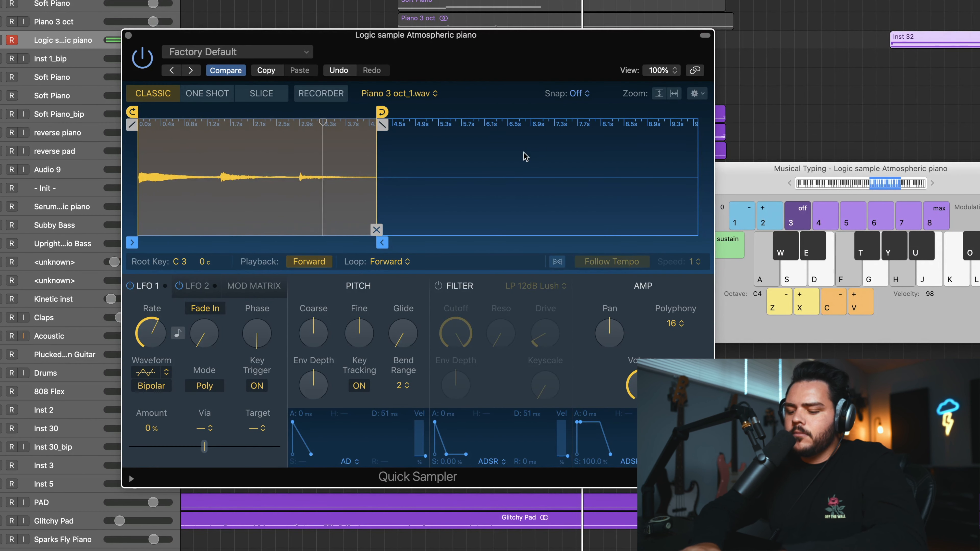
pyautogui.press('a')
pyautogui.press('h')
pyautogui.press('f')
pyautogui.press('g')
pyautogui.press('k')
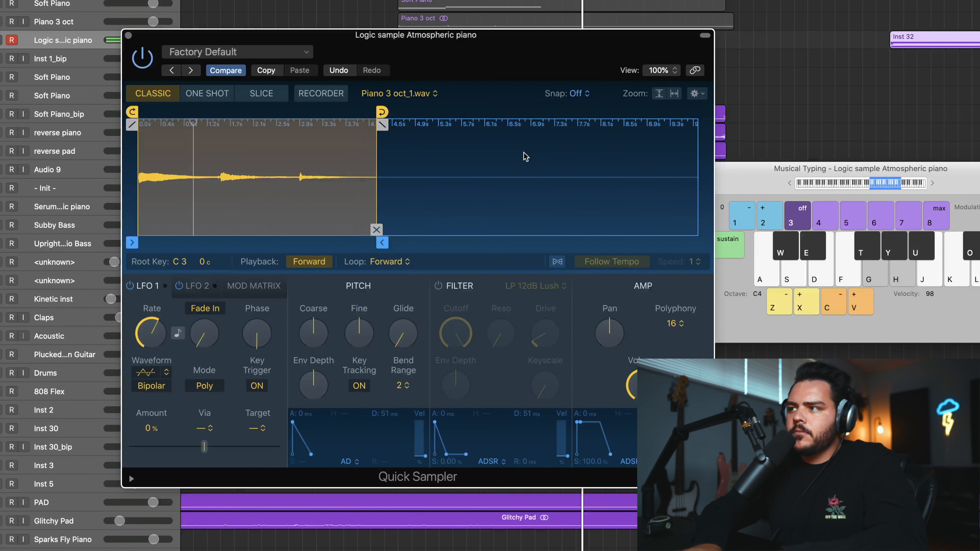
pyautogui.press('h')
pyautogui.press('f')
pyautogui.press('z')
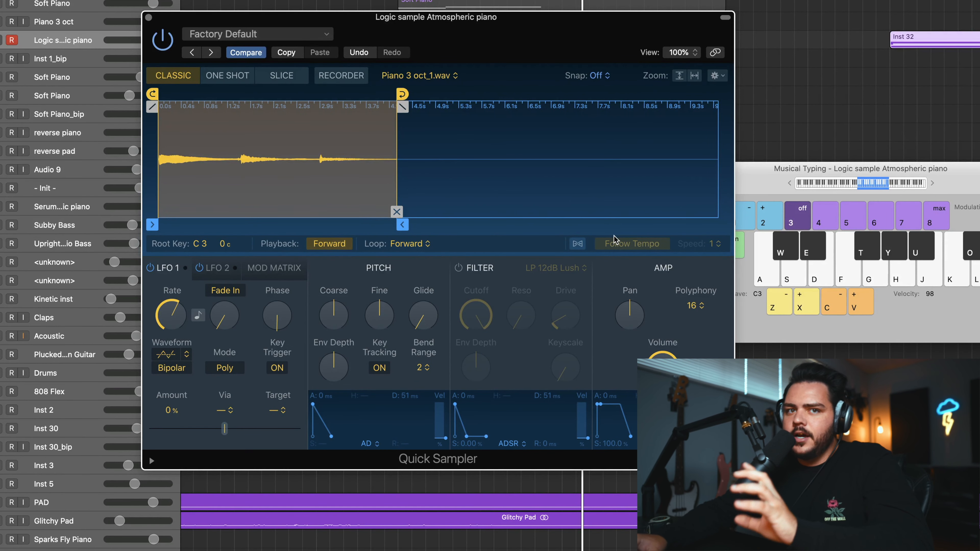
# Try Quick Sampler's Follow Tempo option while playing notes, and switch it off again
pyautogui.click(613, 242)
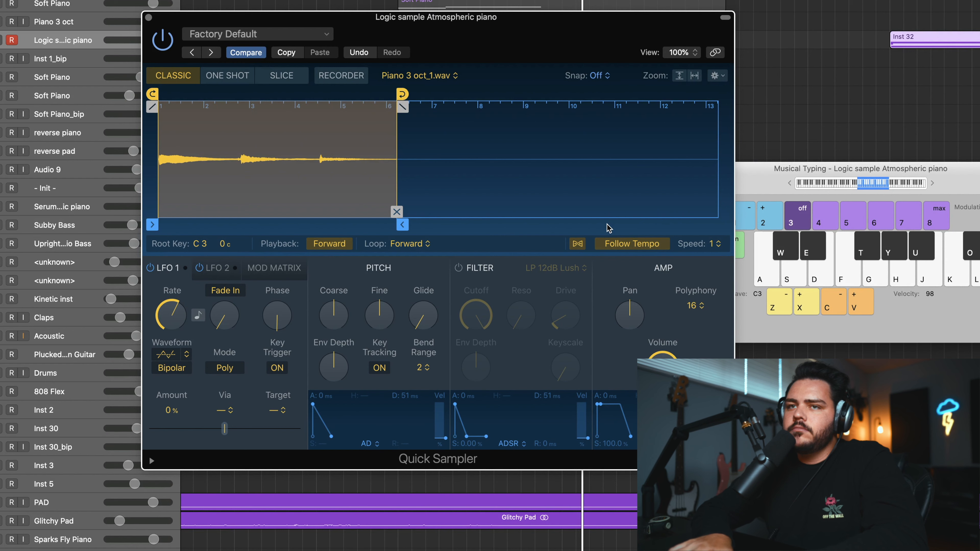
pyautogui.press('a')
pyautogui.press('f')
pyautogui.press('g')
pyautogui.press('j')
pyautogui.press('l')
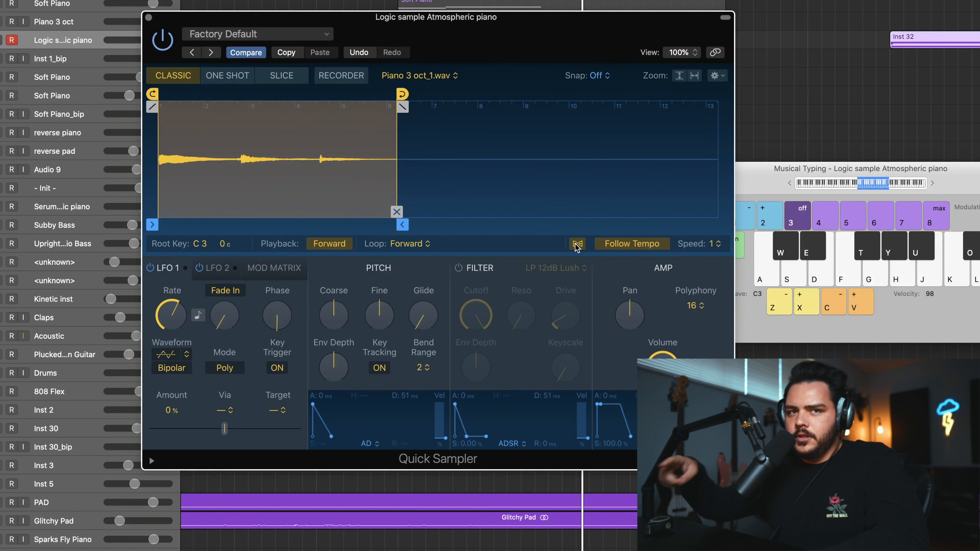
pyautogui.click(622, 246)
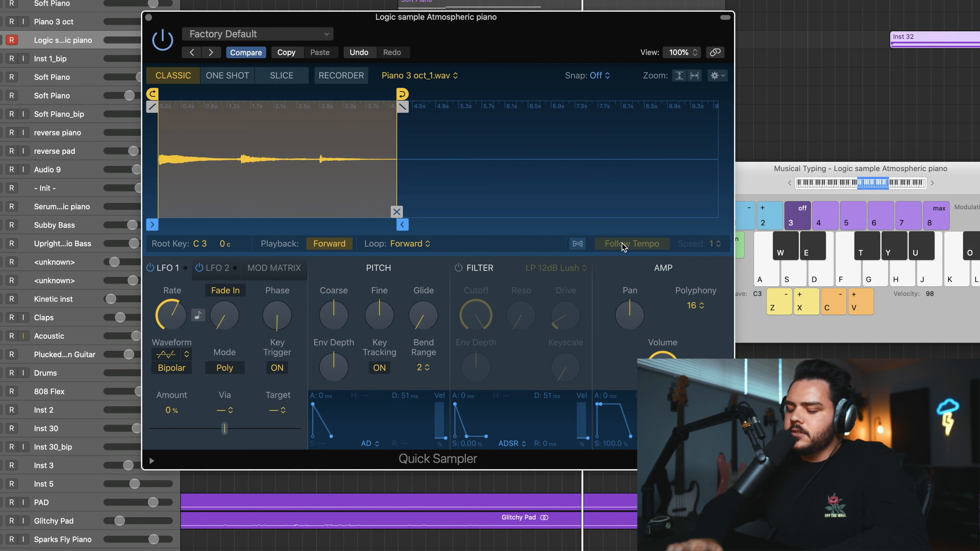
# Play notes at octave C3 to hear the looped sample without tempo following
pyautogui.press('a')
pyautogui.press('f')
pyautogui.press('g')
pyautogui.press('j')
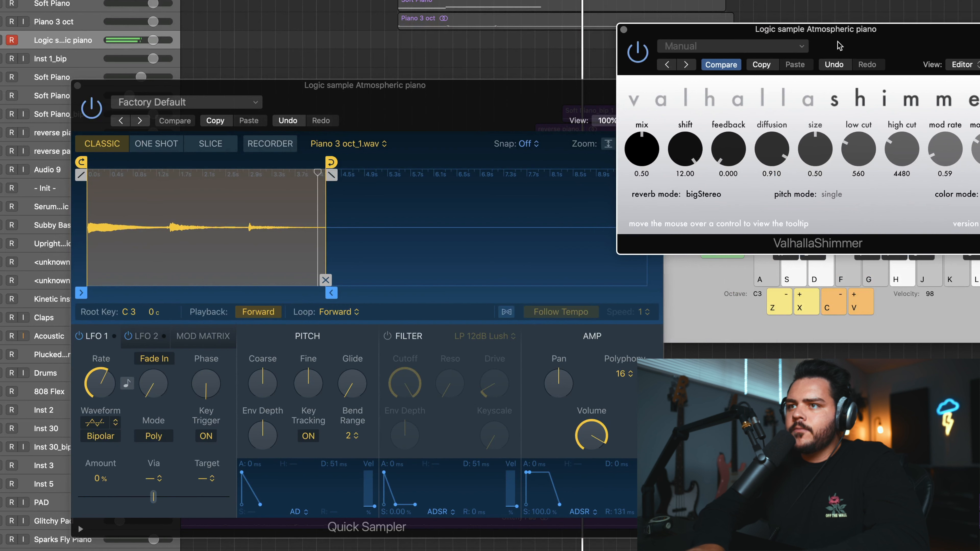
# Play notes to hear the looped piano sample through the ValhallaShimmer reverb
pyautogui.press('a')
pyautogui.press('d')
pyautogui.press('f')
pyautogui.press('g')
pyautogui.press('k')
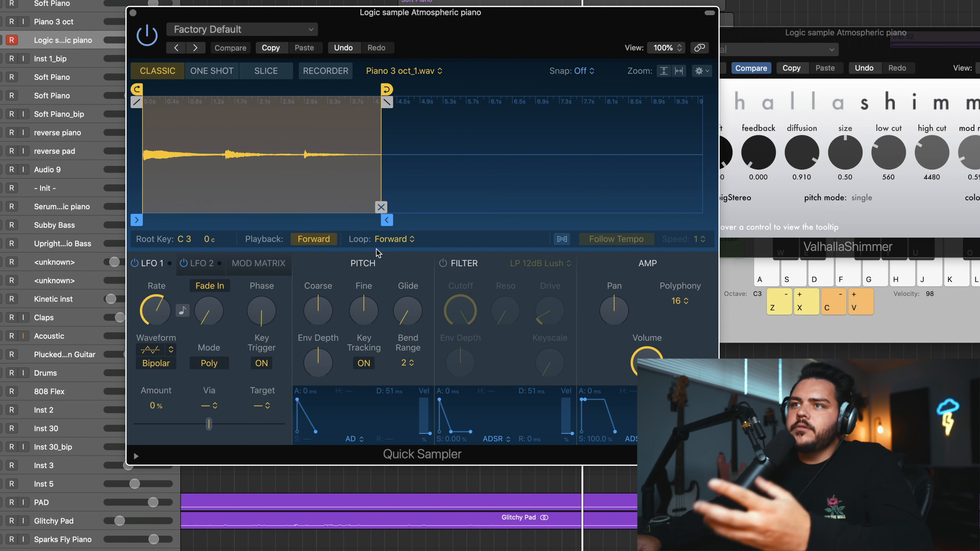
# Set both the loop mode and the playback direction in Quick Sampler to Reverse
pyautogui.click(394, 239)
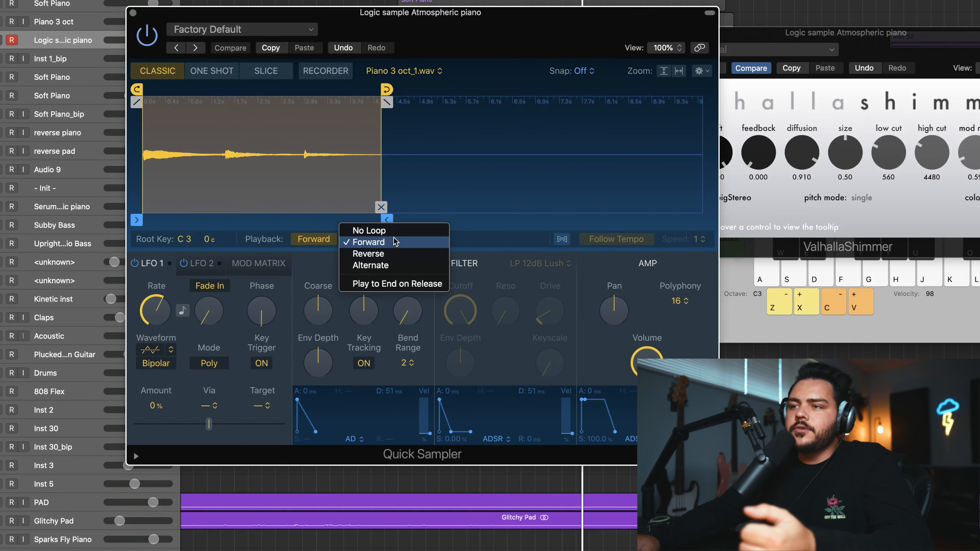
pyautogui.click(380, 255)
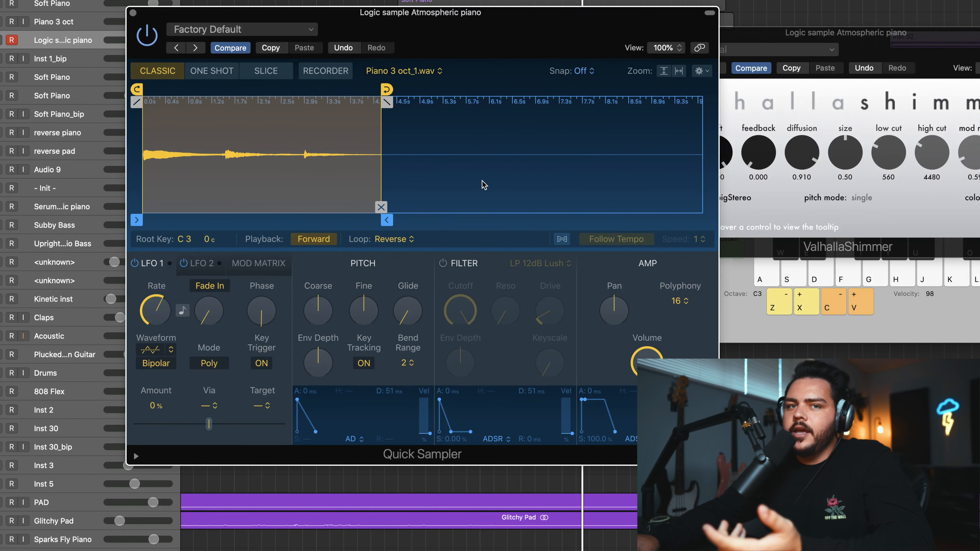
pyautogui.click(314, 239)
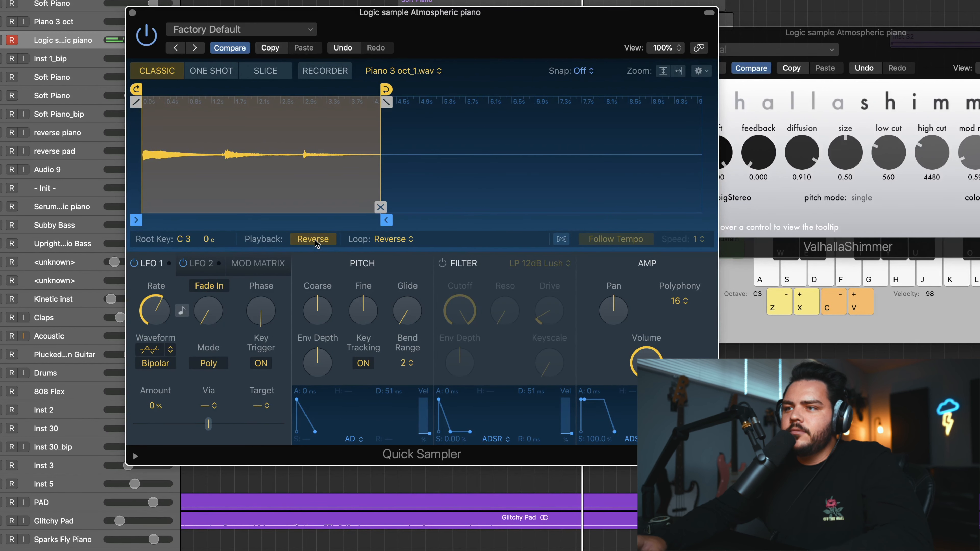
# Play notes and chords at octave C3 to hear the reversed piano sample
pyautogui.press('a')
pyautogui.press('f')
pyautogui.press('g')
pyautogui.press('j')
pyautogui.press('k')
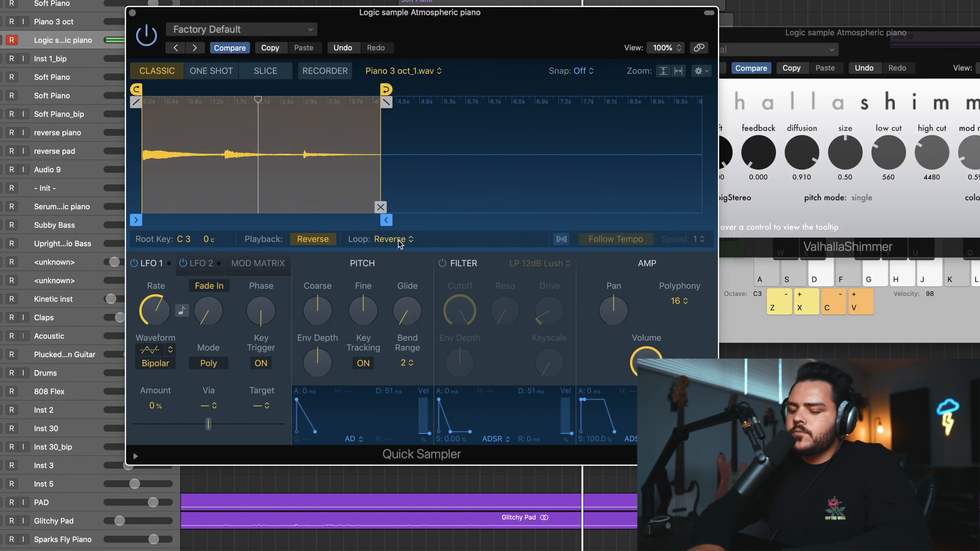
pyautogui.press('j')
pyautogui.press('d')
pyautogui.press('g')
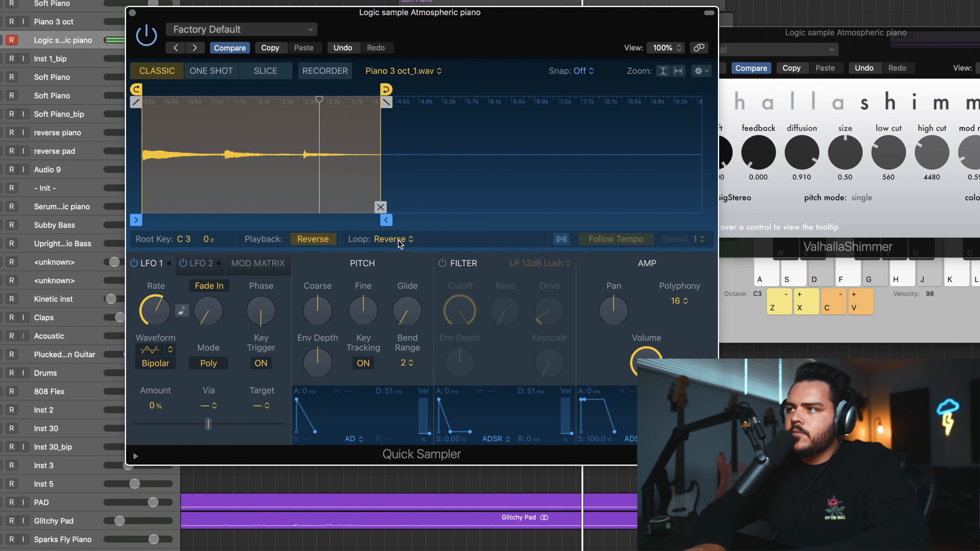
# Lower Musical Typing to octave C2 and play notes and chords with the reversed sample
pyautogui.press('z')
pyautogui.press('g')
pyautogui.press('j')
pyautogui.press('a')
pyautogui.press('l')
pyautogui.press('d')
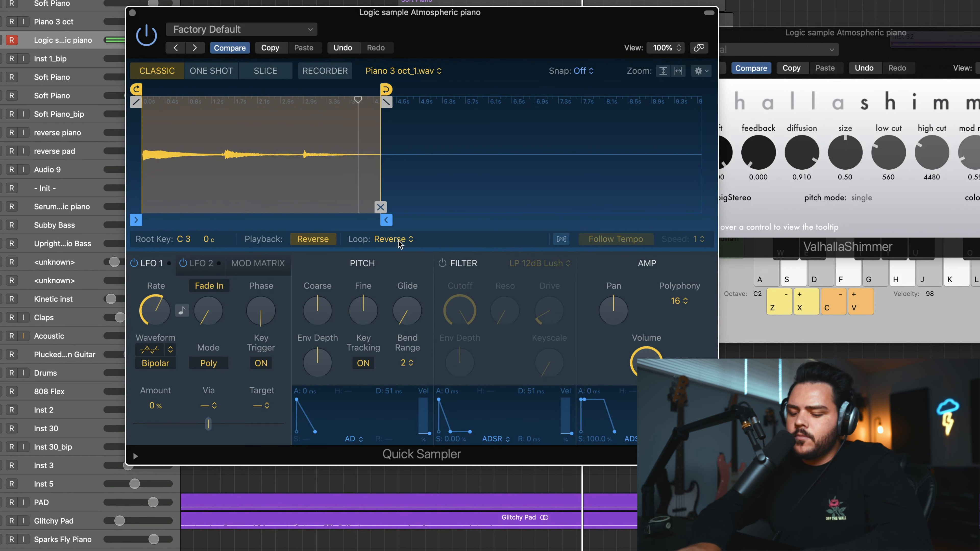
pyautogui.press('a')
pyautogui.press('f')
pyautogui.press('j')
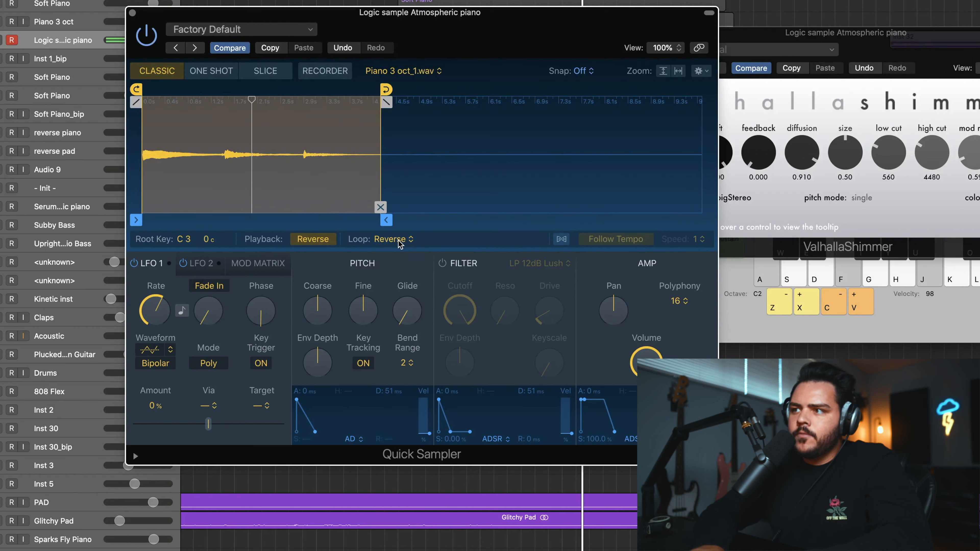
pyautogui.moveTo(381, 207)
pyautogui.press('a')
pyautogui.press('h')
pyautogui.press('j')
pyautogui.press('k')
pyautogui.press('d')
pyautogui.press('g')
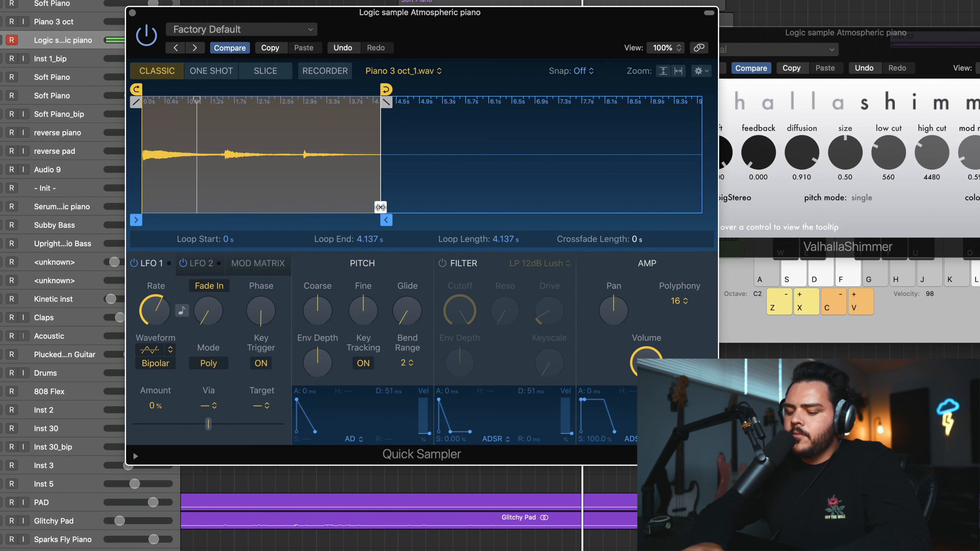
# Raise Musical Typing back to octave C3 and play more chords with the reversed sample
pyautogui.press('x')
pyautogui.press('a')
pyautogui.press('g')
pyautogui.press('j')
pyautogui.press('d')
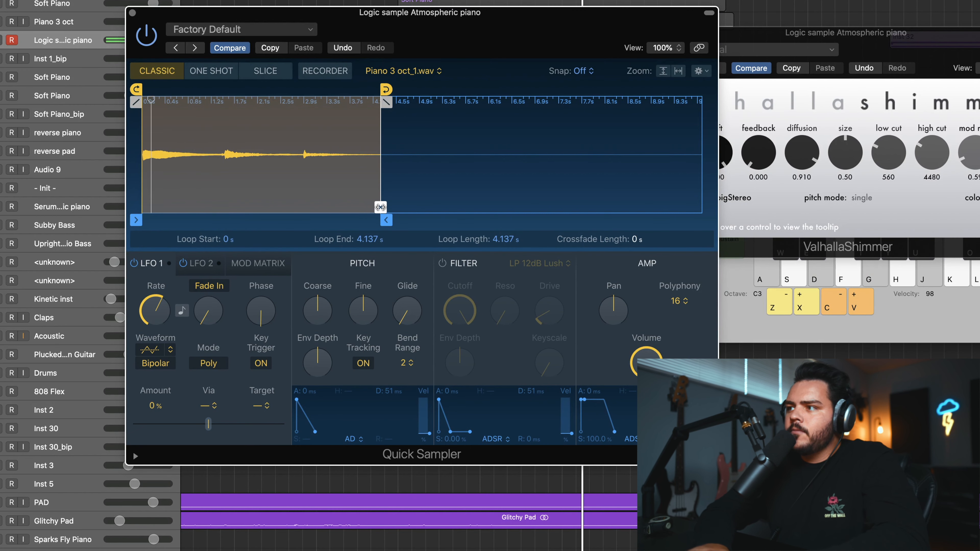
pyautogui.press('k')
pyautogui.press('h')
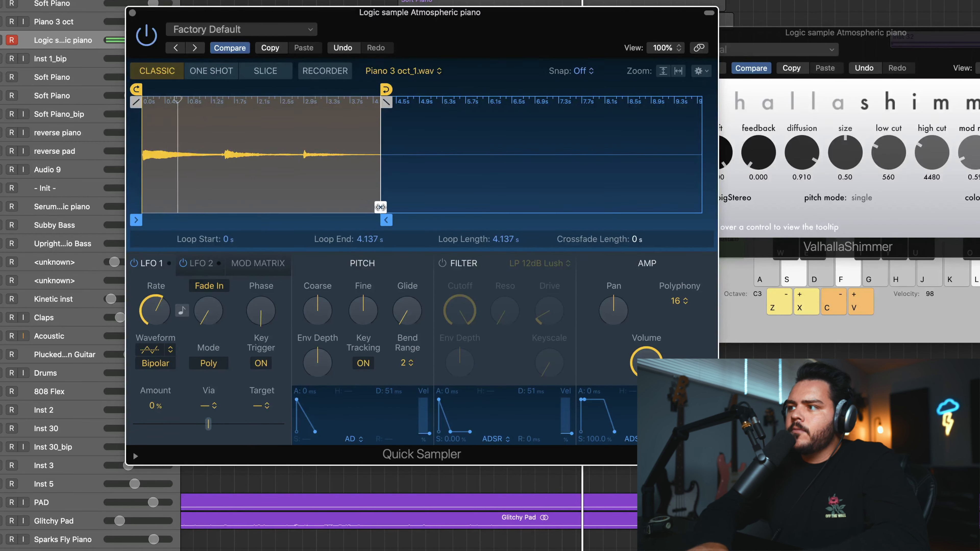
# Play a few more single notes at octave C3 with the reversed sample while the song runs
pyautogui.press('l')
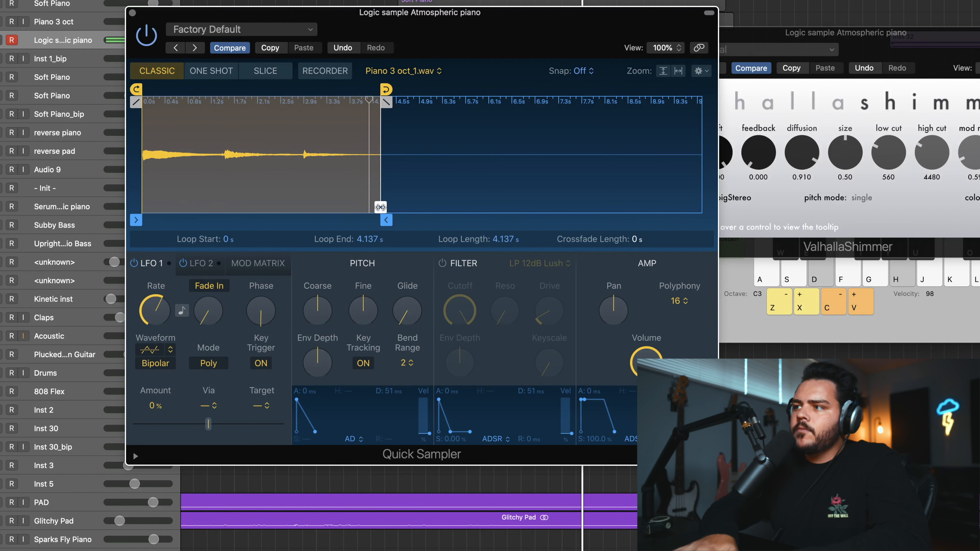
pyautogui.press('l')
pyautogui.press('s')
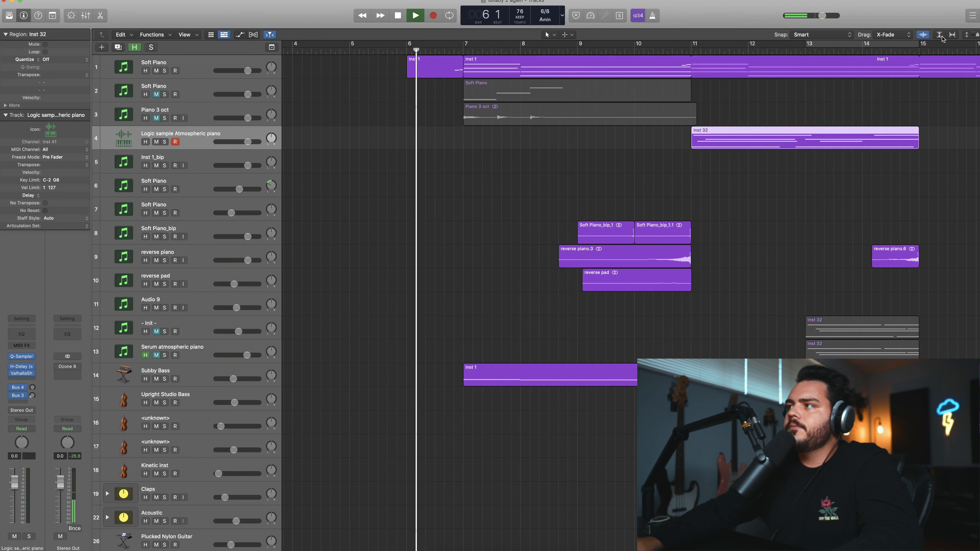
# Delete the muted Soft Piano and Piano 3 oct tracks together with their regions
pyautogui.click(939, 35)
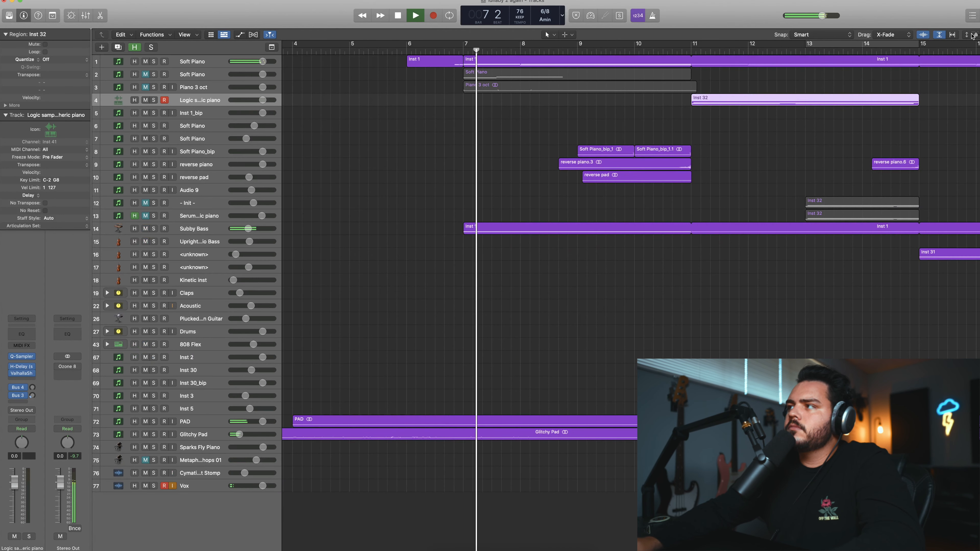
pyautogui.press('super+Left')
pyautogui.press('super+Left')
pyautogui.press('super+Left')
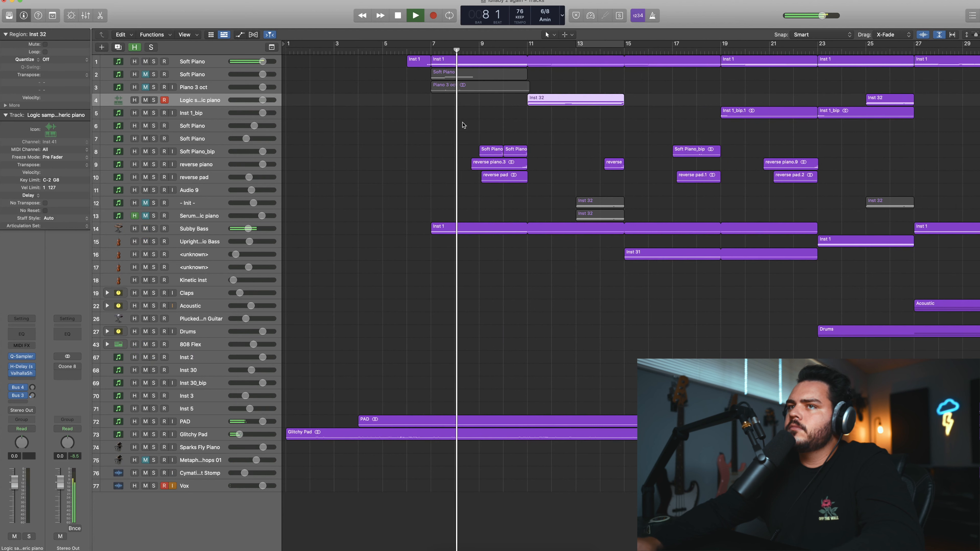
pyautogui.click(215, 74)
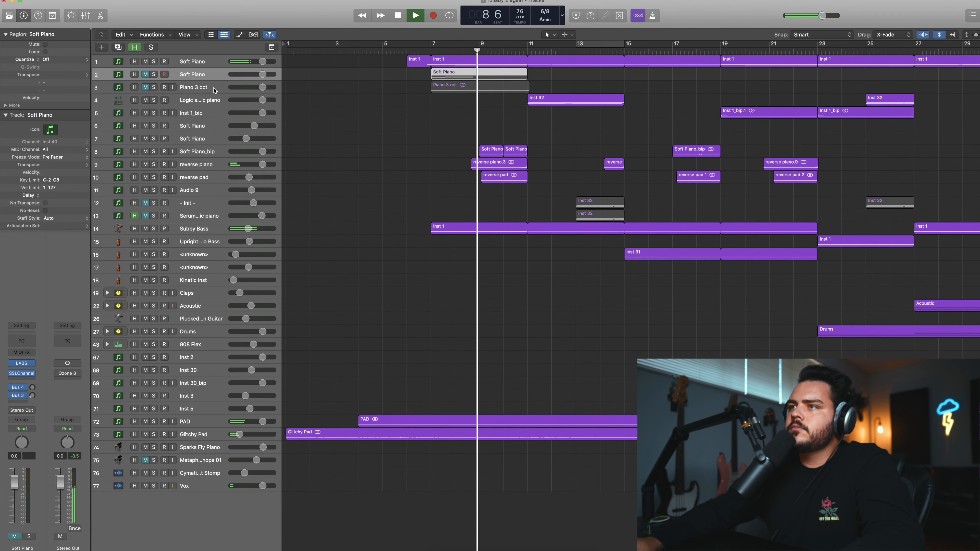
pyautogui.keyDown('shift'); pyautogui.click(214, 88); pyautogui.keyUp('shift')
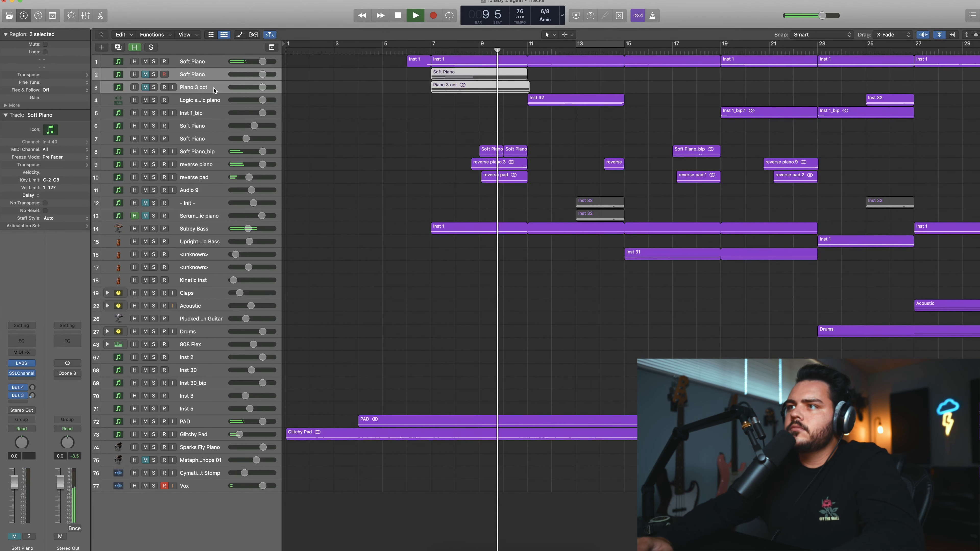
pyautogui.press('Delete')
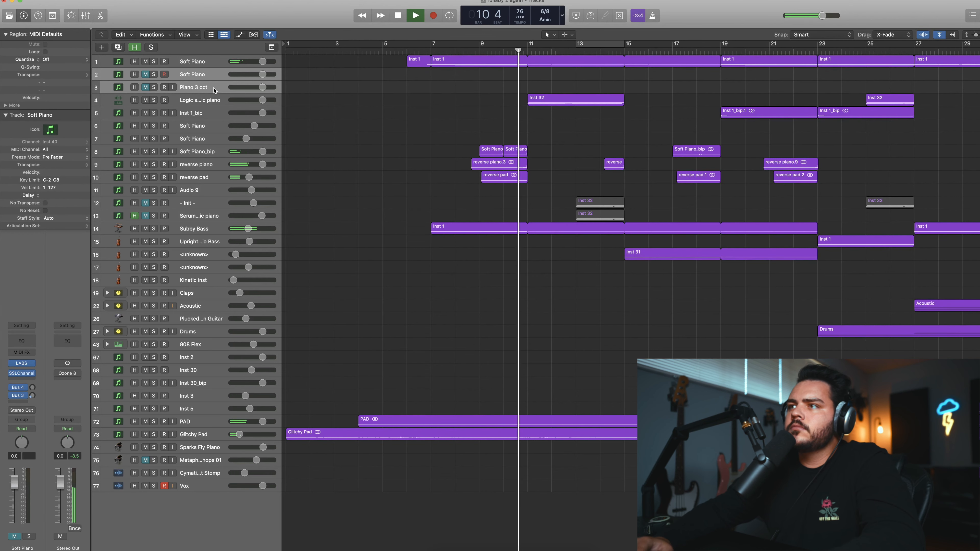
pyautogui.press('super+BackSpace')
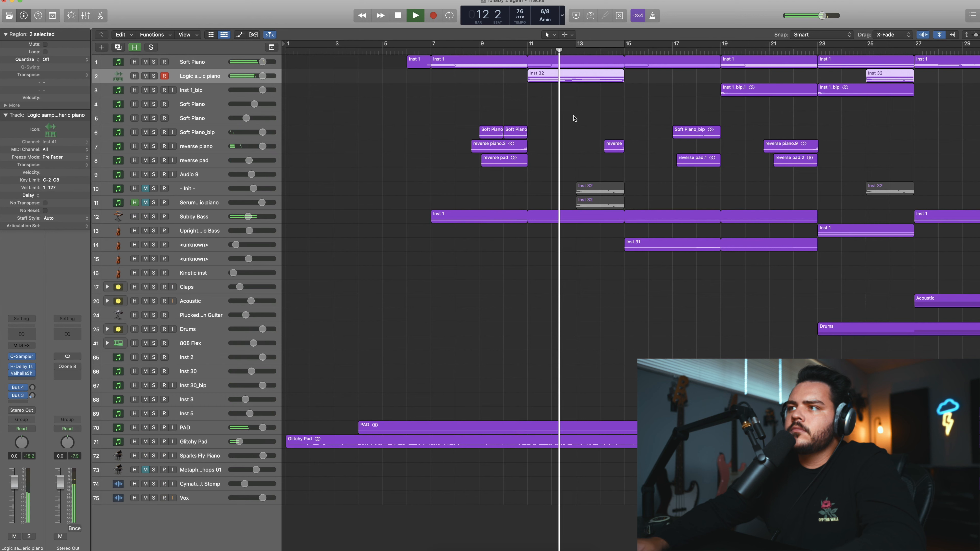
# Lower the volume of the Logic sample Atmospheric piano track to -9.2 dB
pyautogui.moveTo(264, 78); pyautogui.dragTo(259, 79)
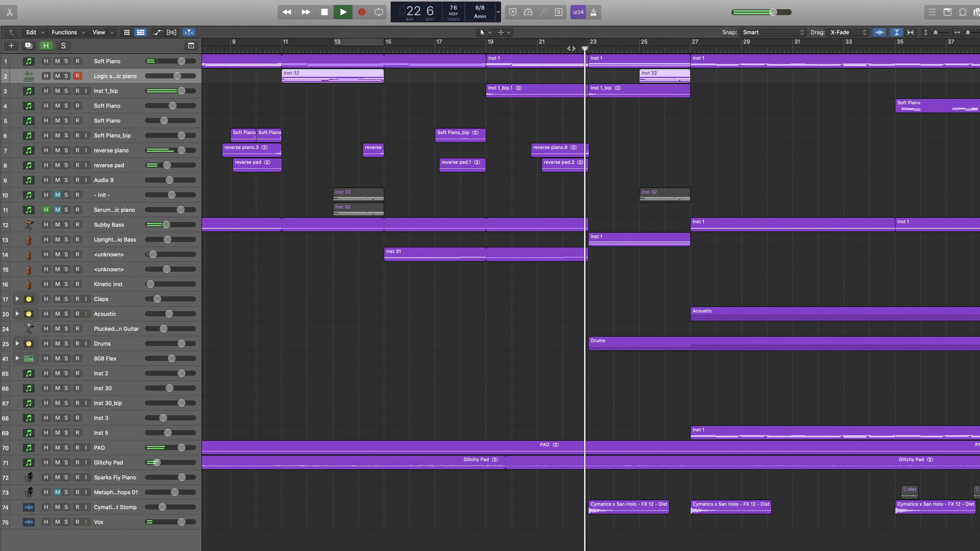
pyautogui.hscroll(2, 624, 131)
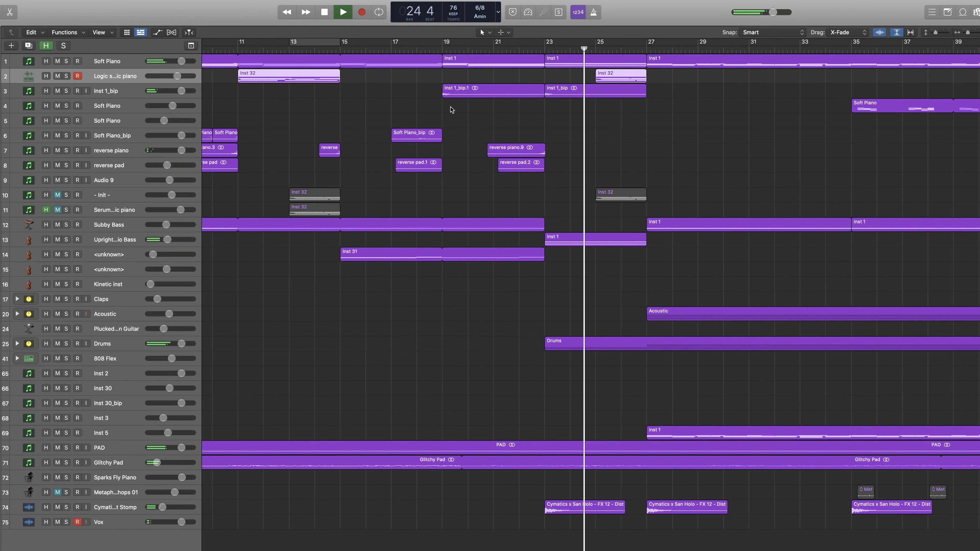
pyautogui.hscroll(2, 451, 112)
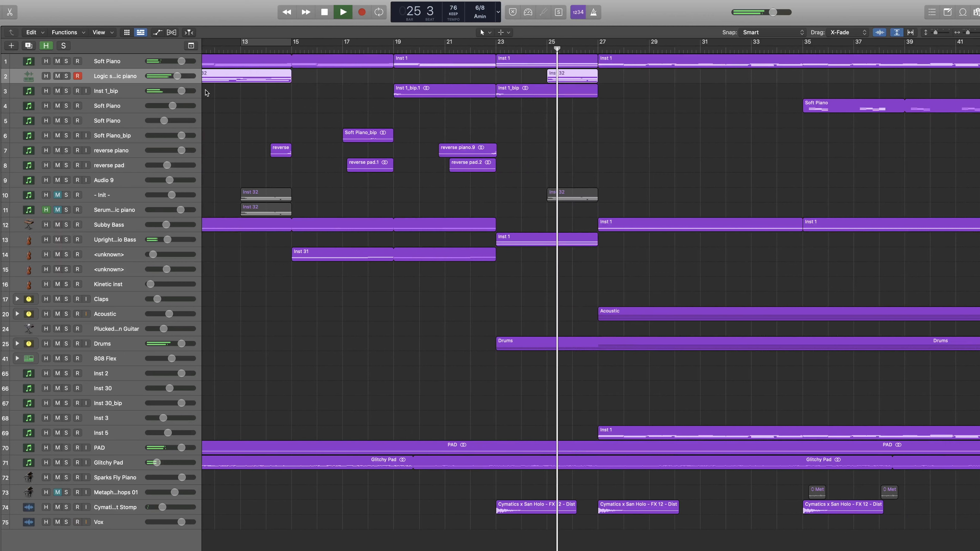
pyautogui.moveTo(178, 76); pyautogui.dragTo(167, 77)
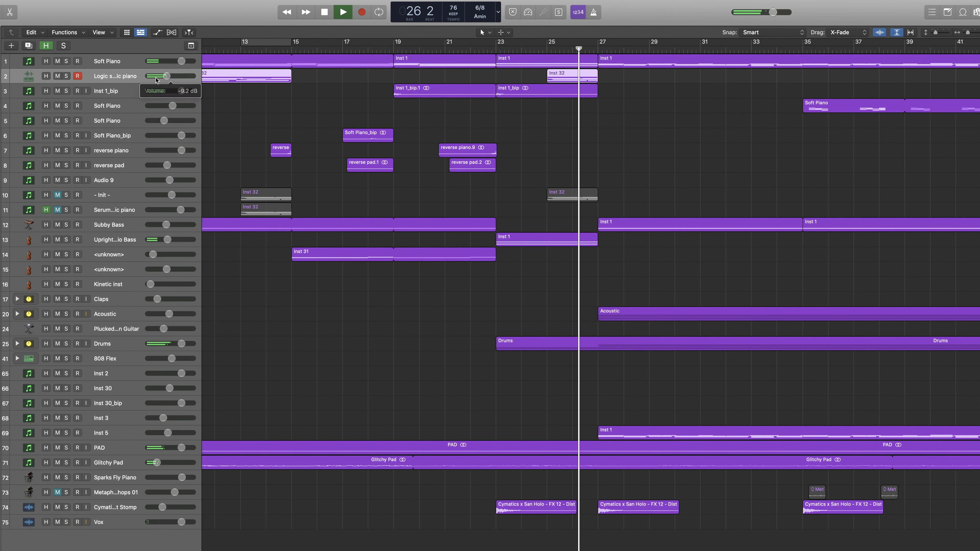
# Delete only the Inst 32 region at bar 25 on the Logic sample Atmospheric piano track
pyautogui.click(529, 78)
pyautogui.click(562, 78)
pyautogui.press('BackSpace')
pyautogui.hscroll(6, 575, 93)
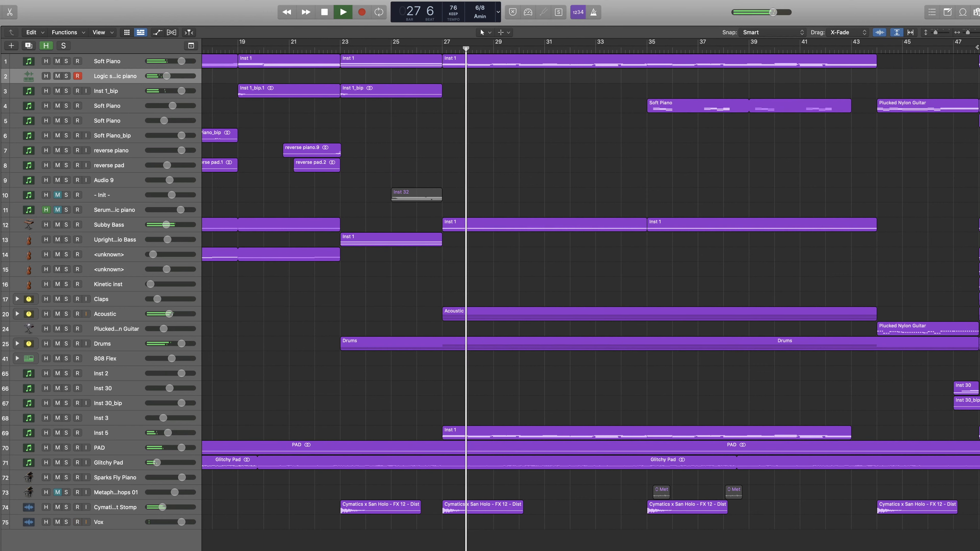
pyautogui.moveTo(969, 33); pyautogui.dragTo(968, 32)
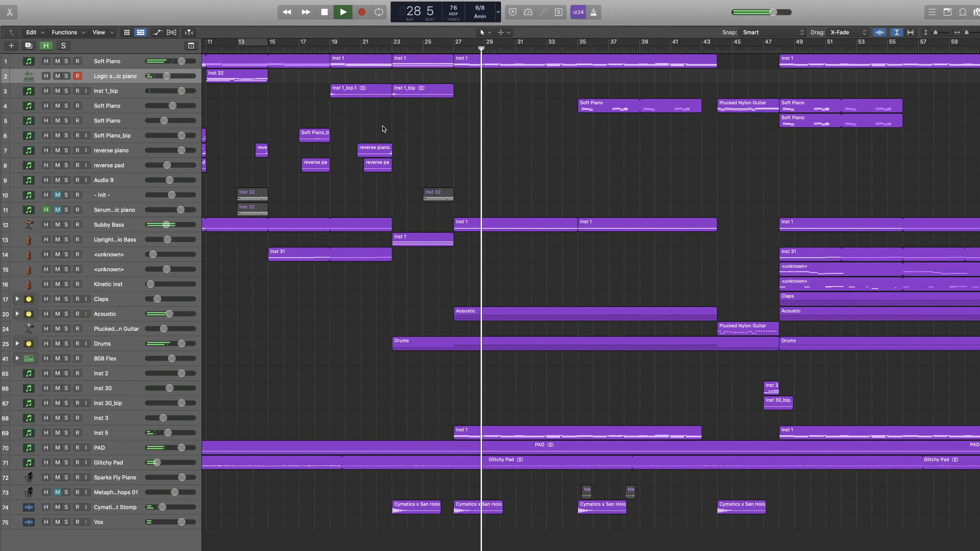